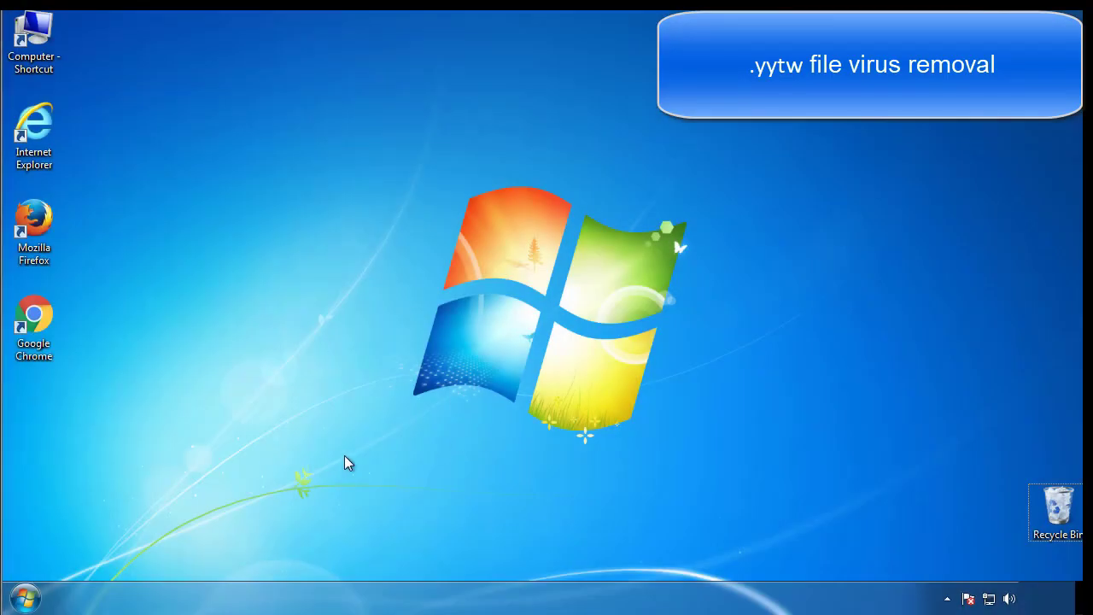
Step: Launch System Configuration by searching msconfig from the Start menu
click(26, 598)
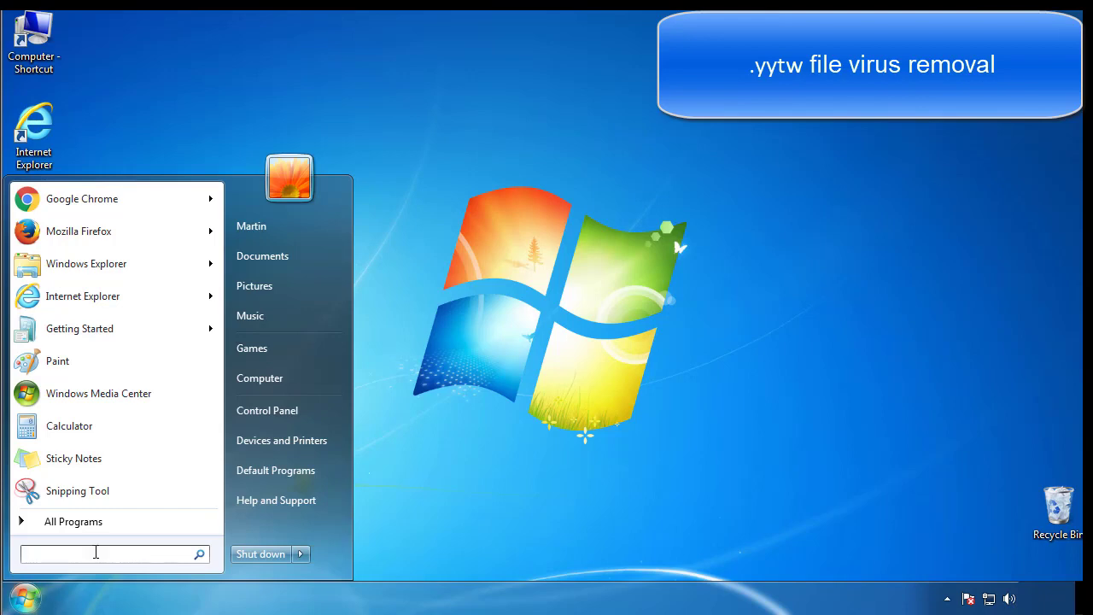
text(msconfig)
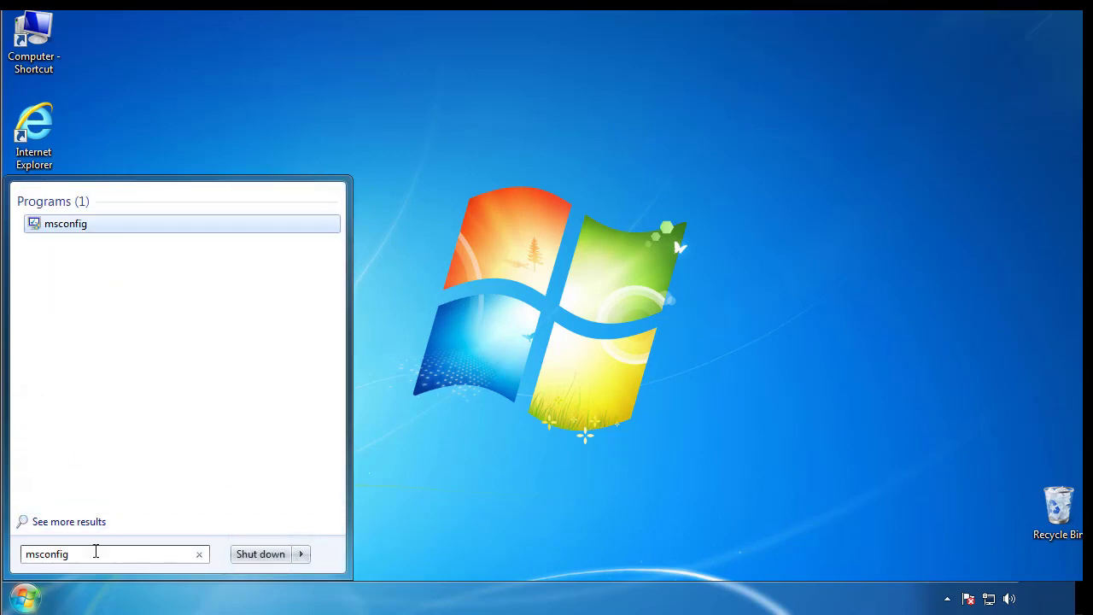
key(Return)
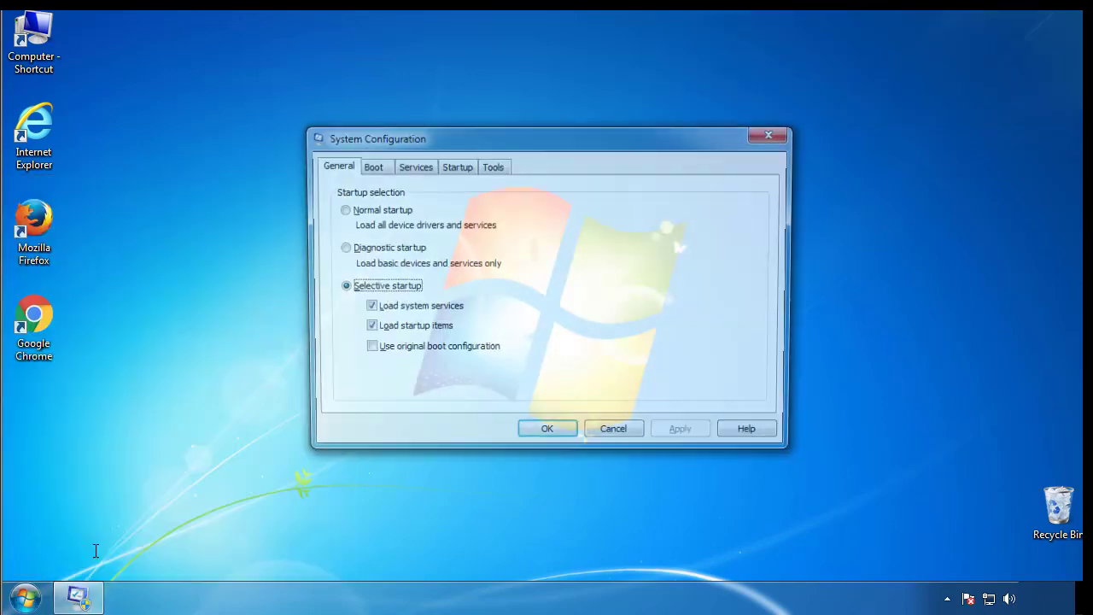
Step: Enable Safe boot (Minimal) on the Boot tab and restart into safe mode
click(368, 165)
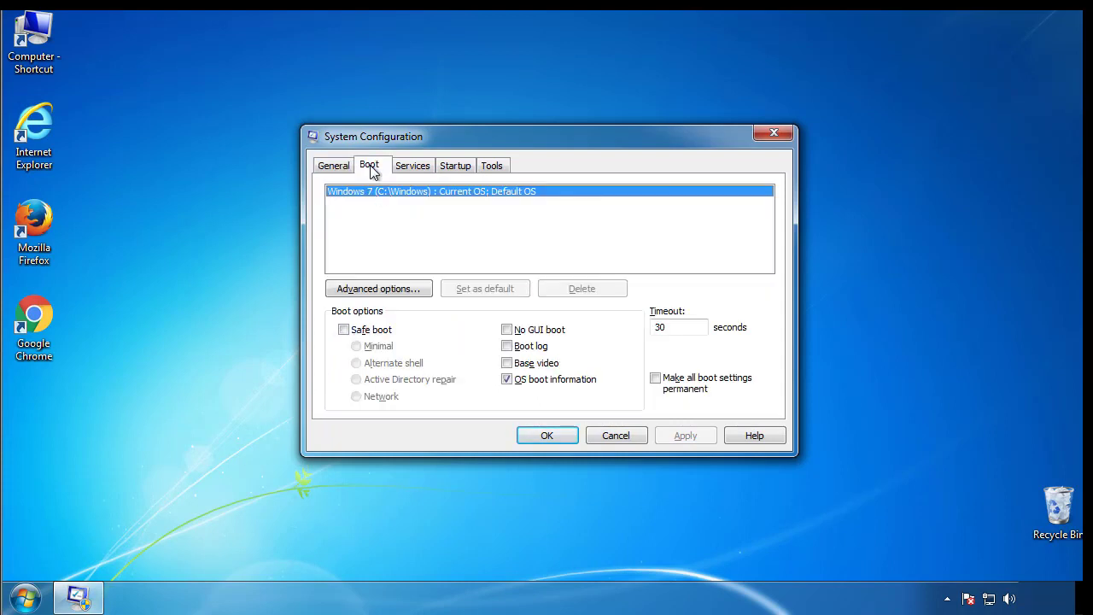
click(343, 330)
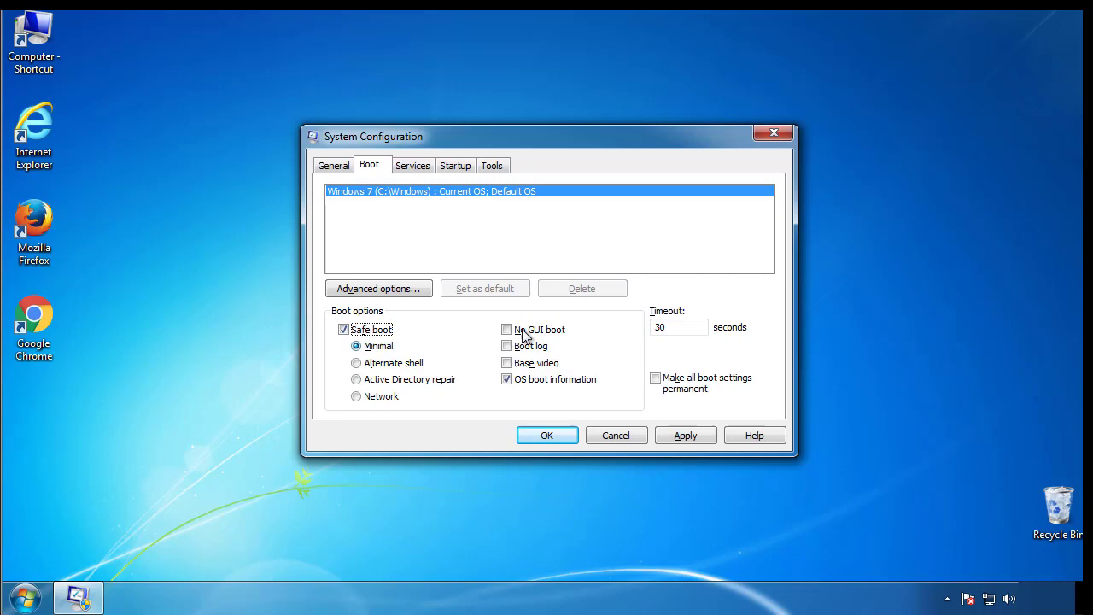
click(555, 437)
click(493, 331)
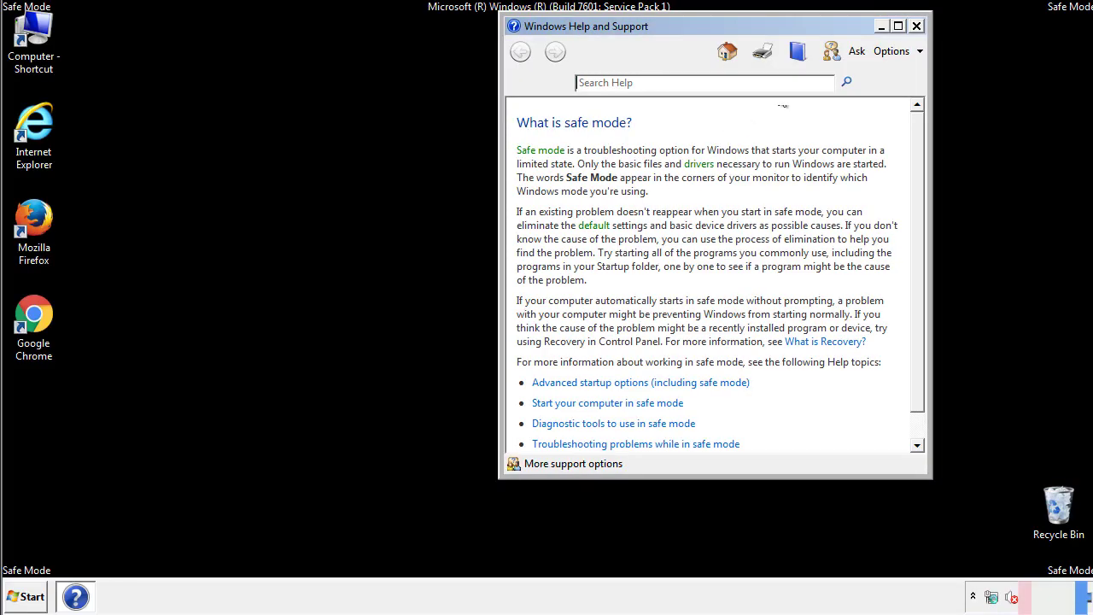
Step: Close Help, set Folder Options to show hidden files, folders and drives, and close Control Panel
click(916, 26)
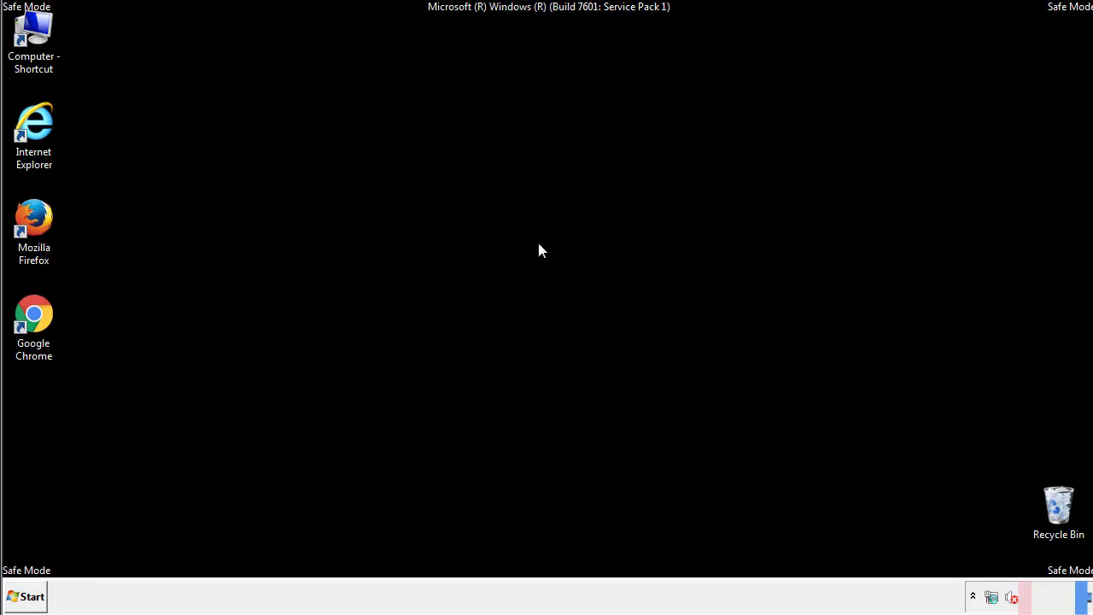
click(33, 595)
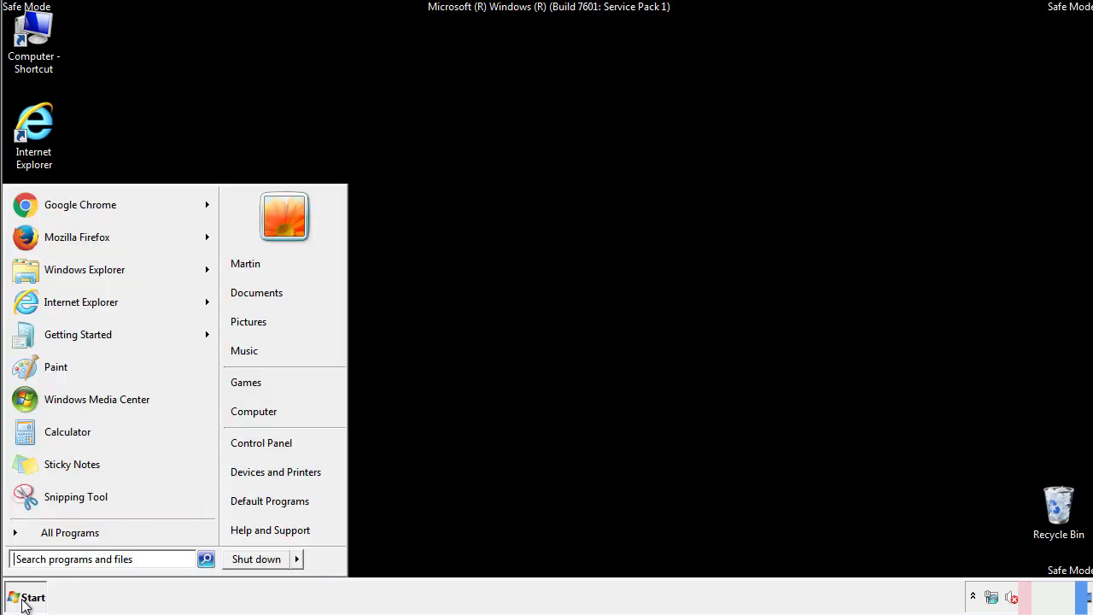
click(274, 442)
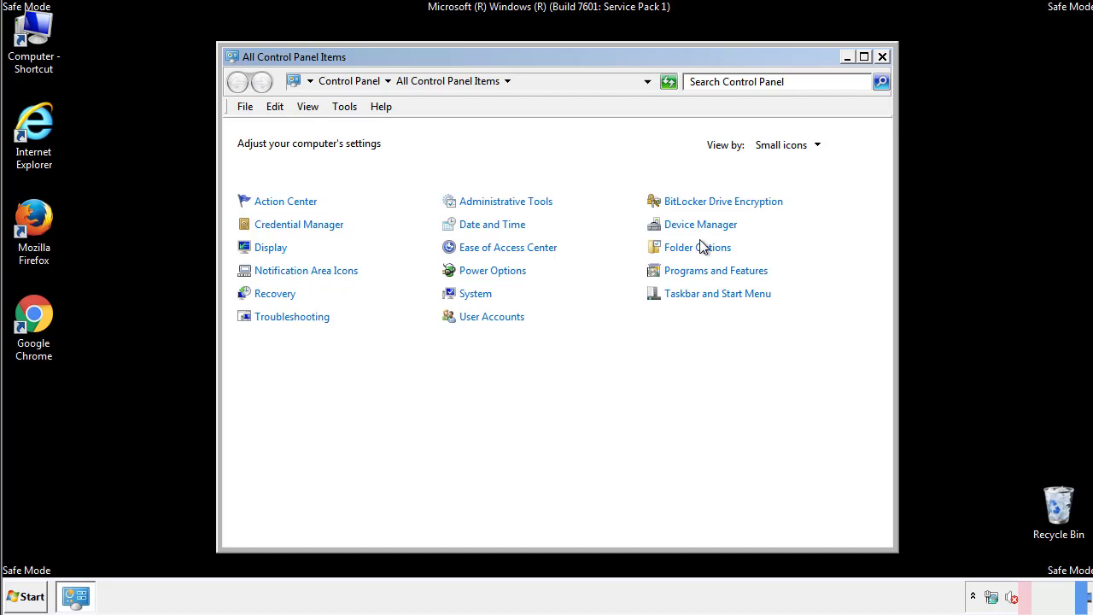
click(699, 248)
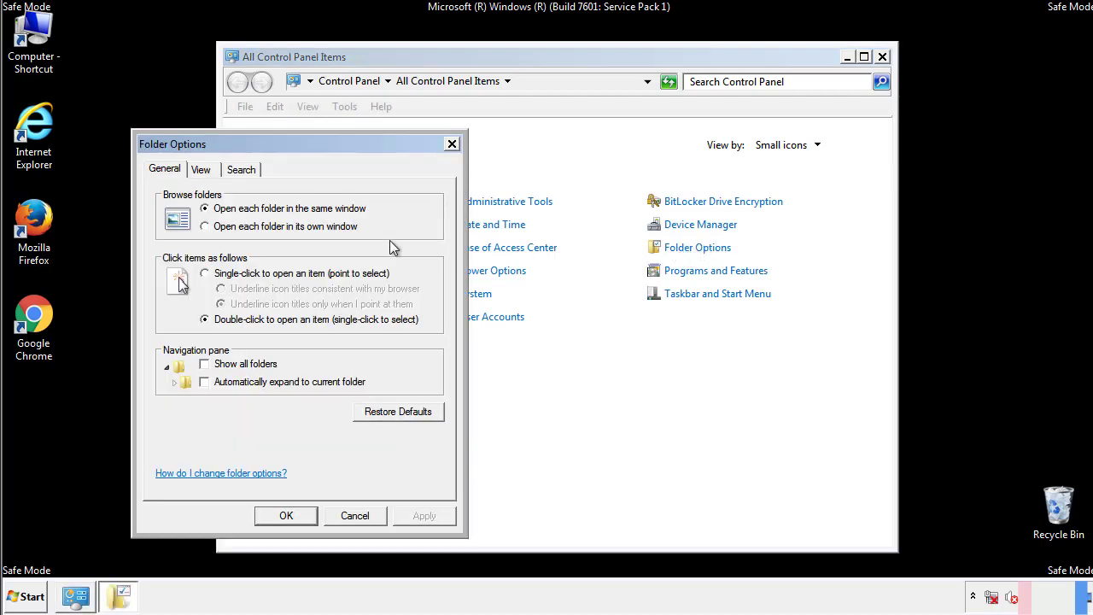
click(201, 171)
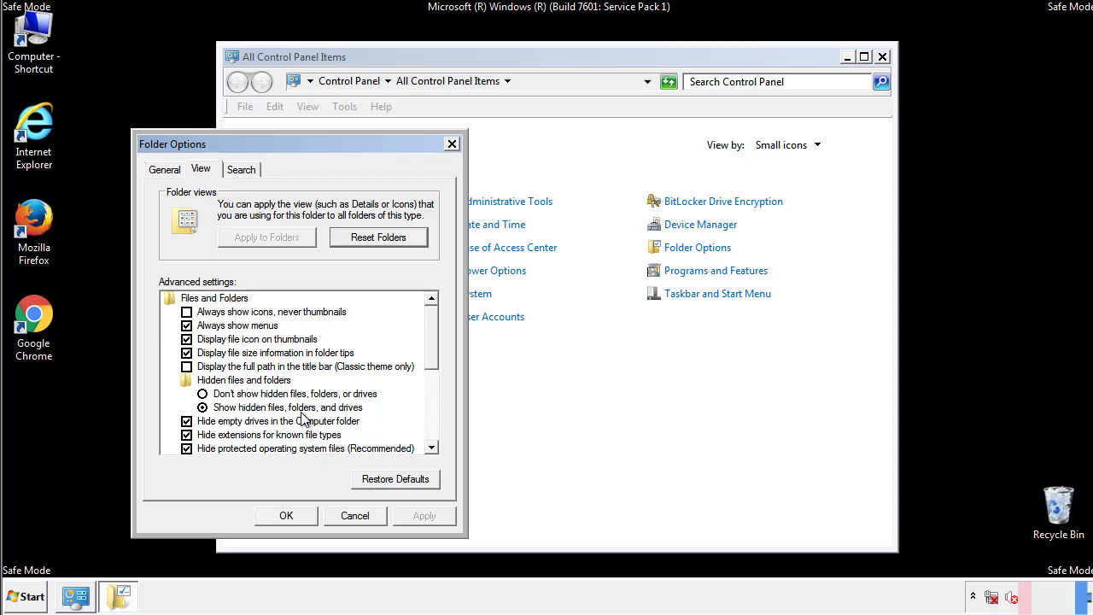
click(295, 514)
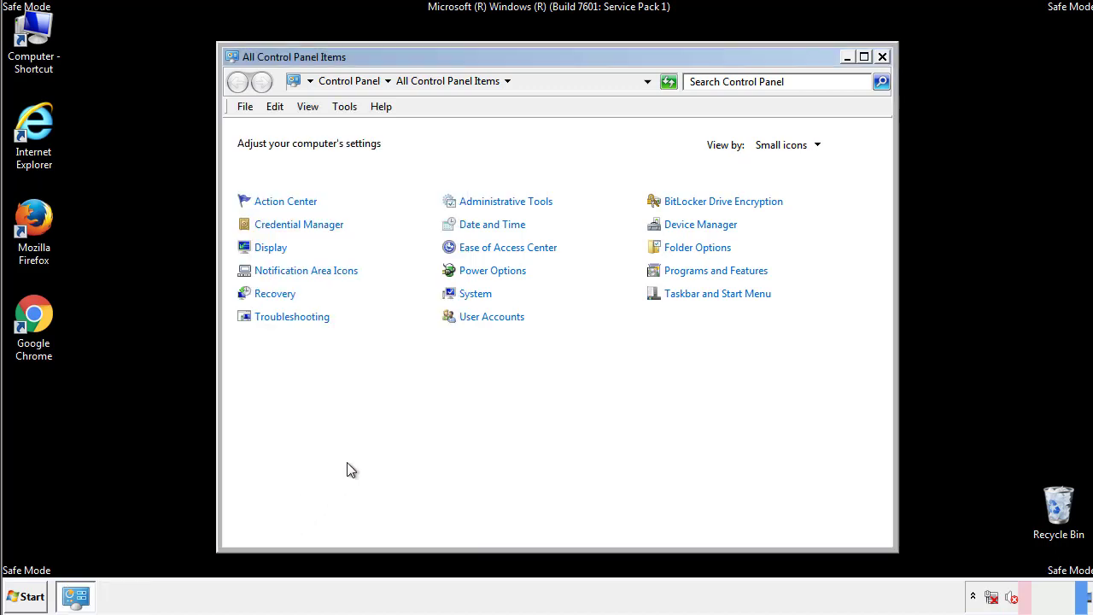
click(882, 57)
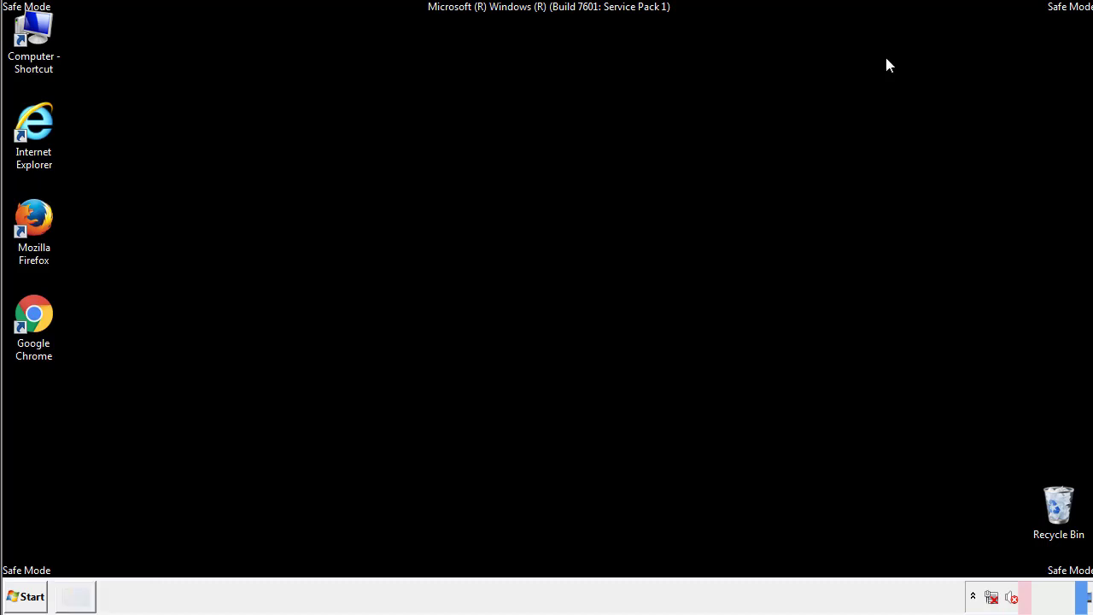
Step: Open Computer, then Local Disk (C:) and its Windows folder
double_click(45, 30)
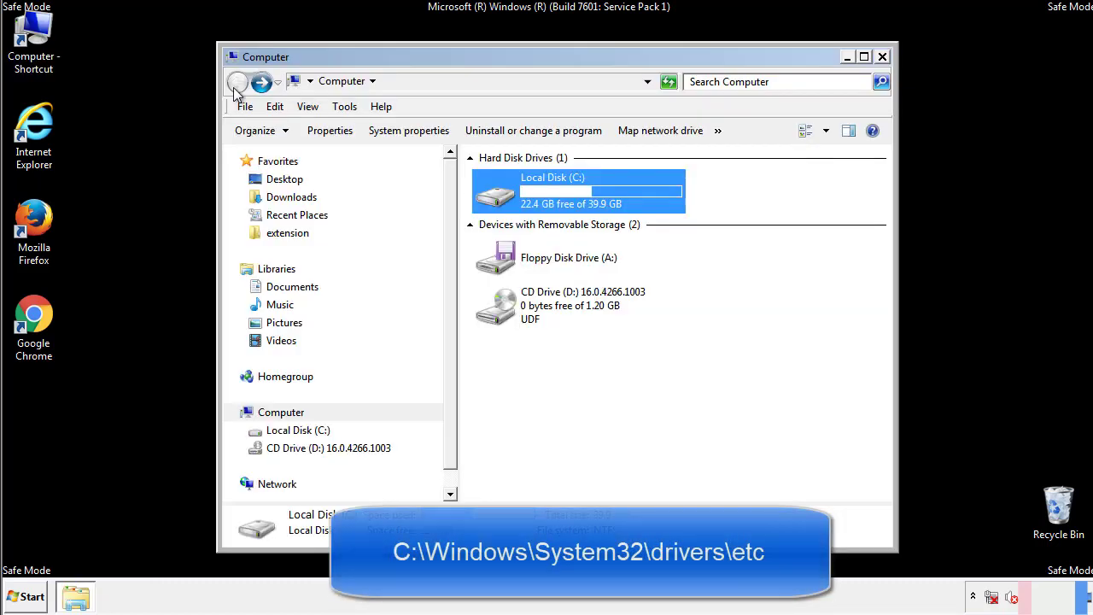
double_click(492, 193)
click(498, 314)
double_click(498, 314)
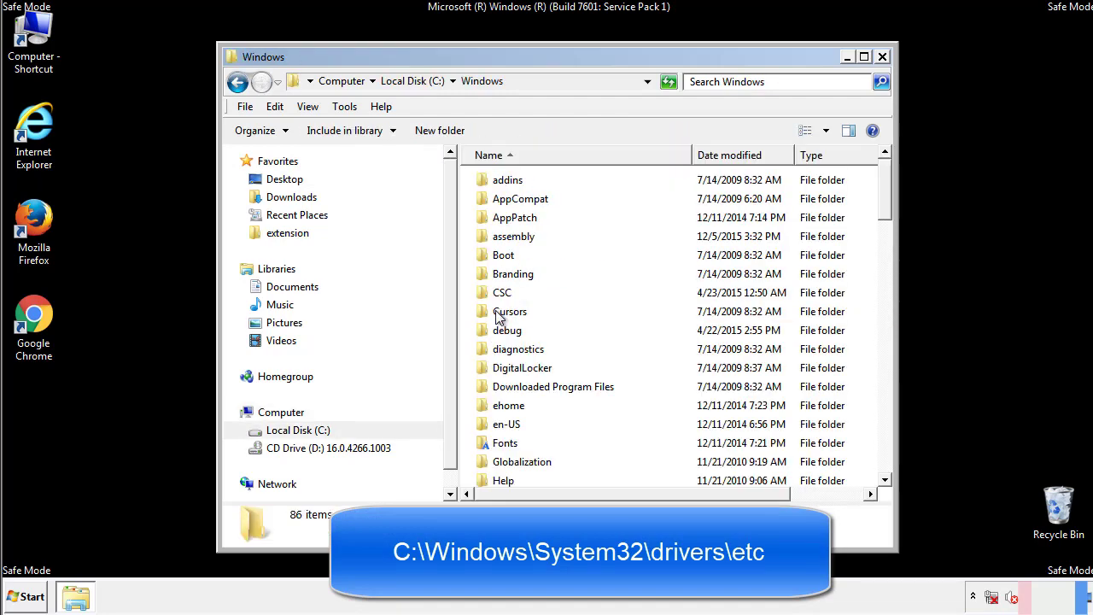
Step: Go into System32\drivers\etc and open the hosts file
scroll(502, 386, down, 2)
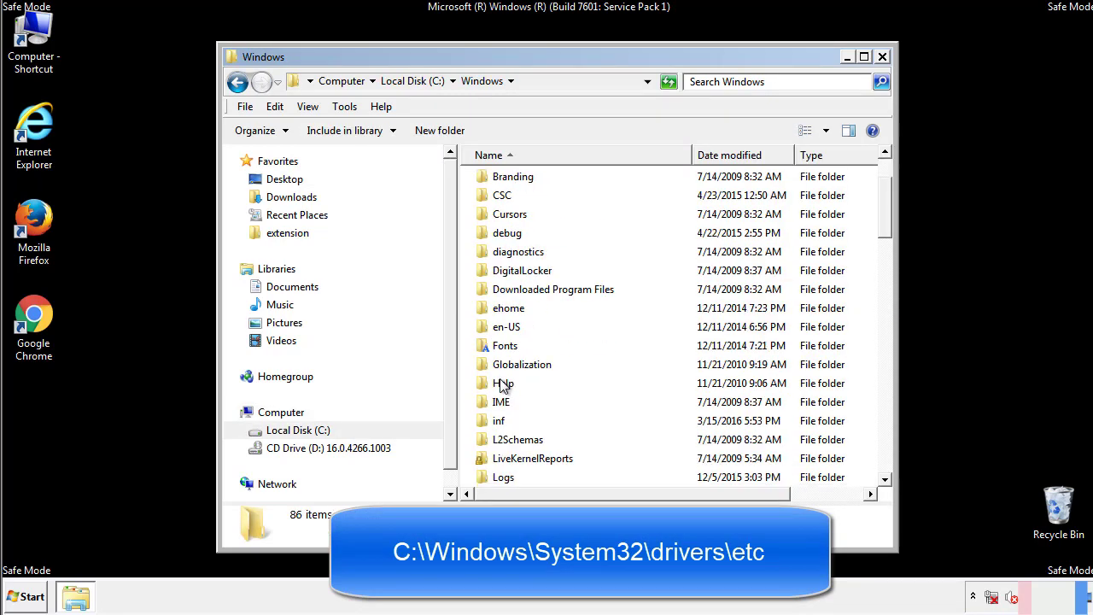
scroll(504, 386, down, 7)
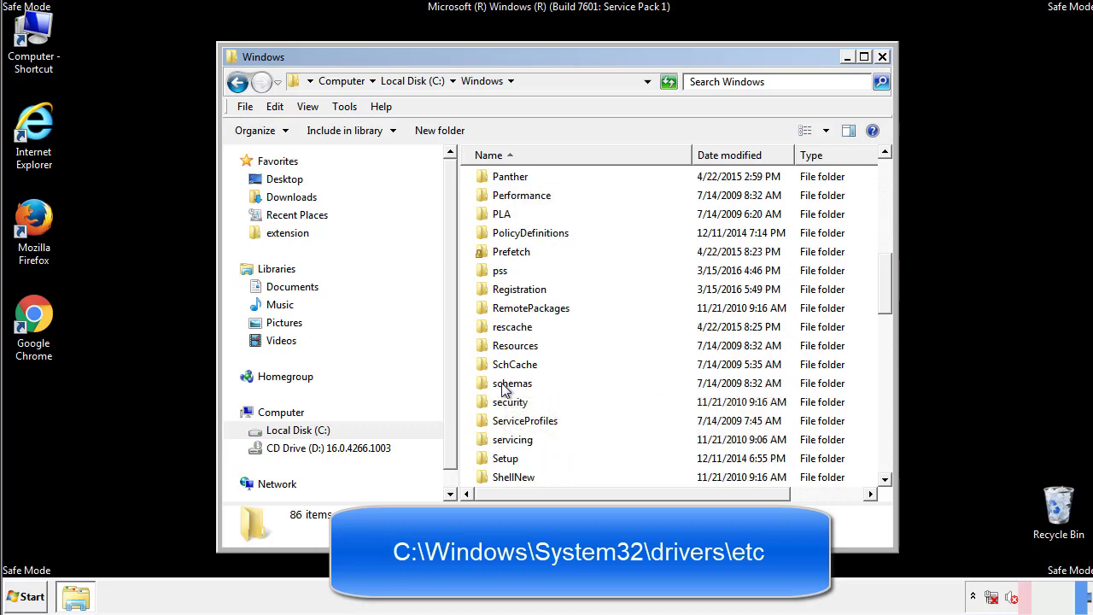
scroll(503, 388, down, 2)
double_click(506, 443)
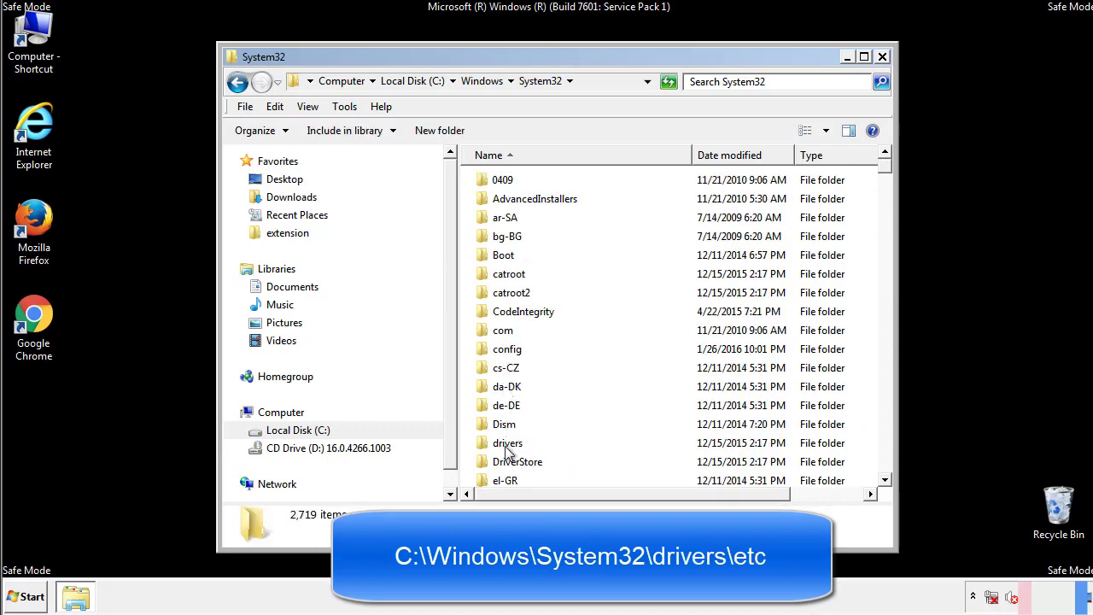
double_click(508, 444)
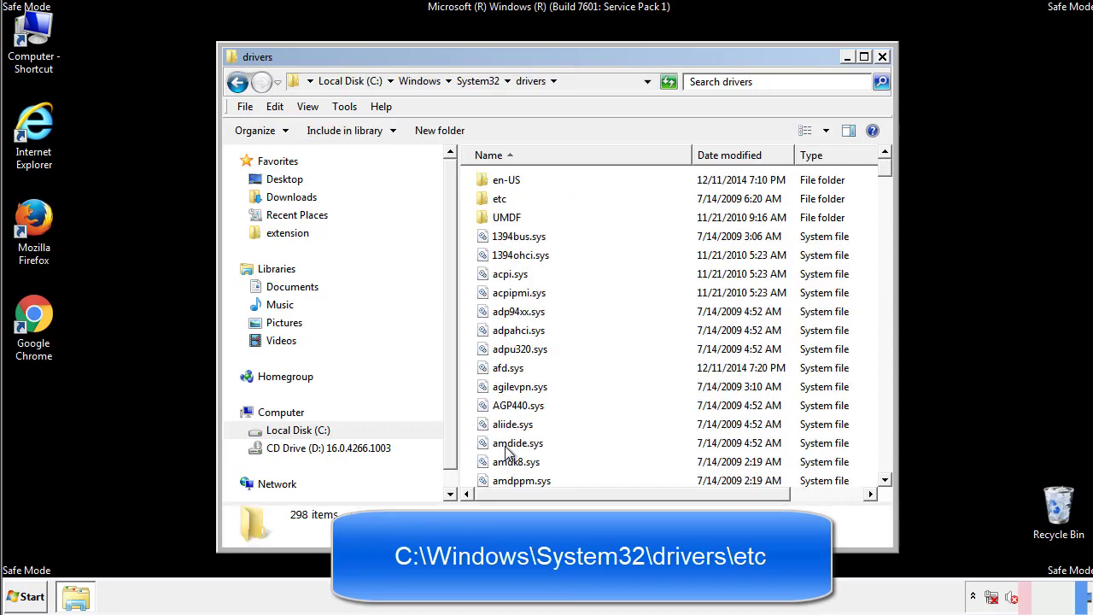
double_click(490, 206)
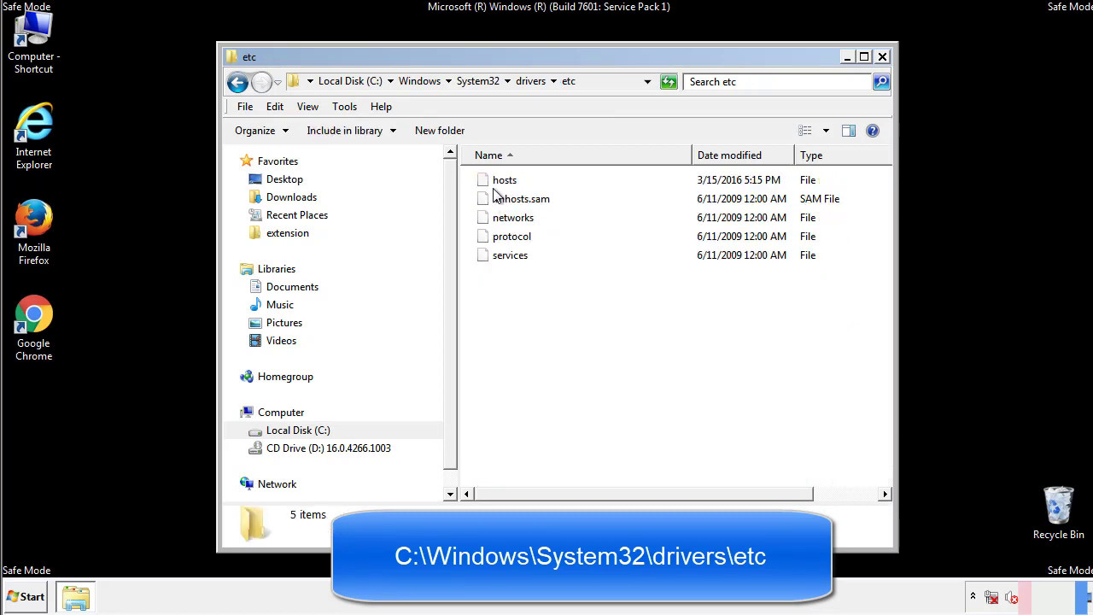
double_click(497, 181)
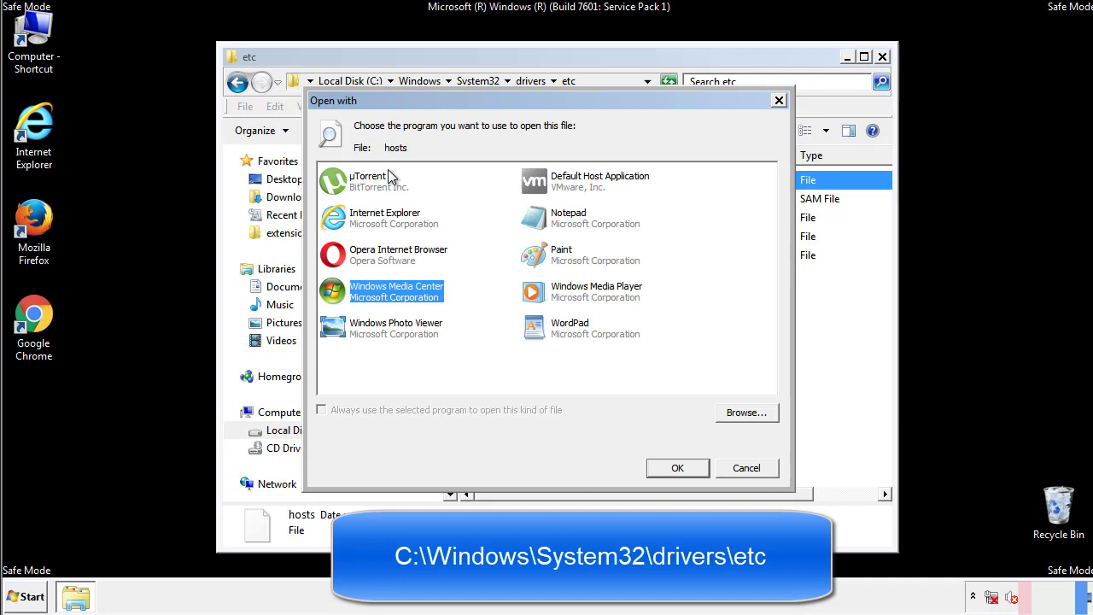
Step: Open the hosts file in Notepad and bring its window fully into view
click(553, 222)
click(676, 468)
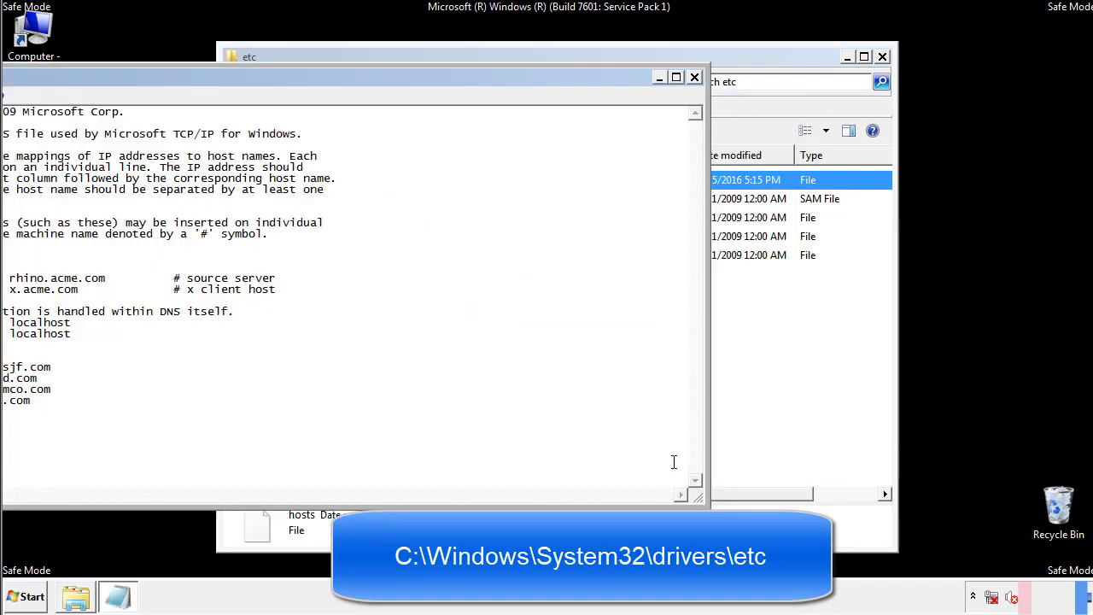
drag(446, 77, 695, 94)
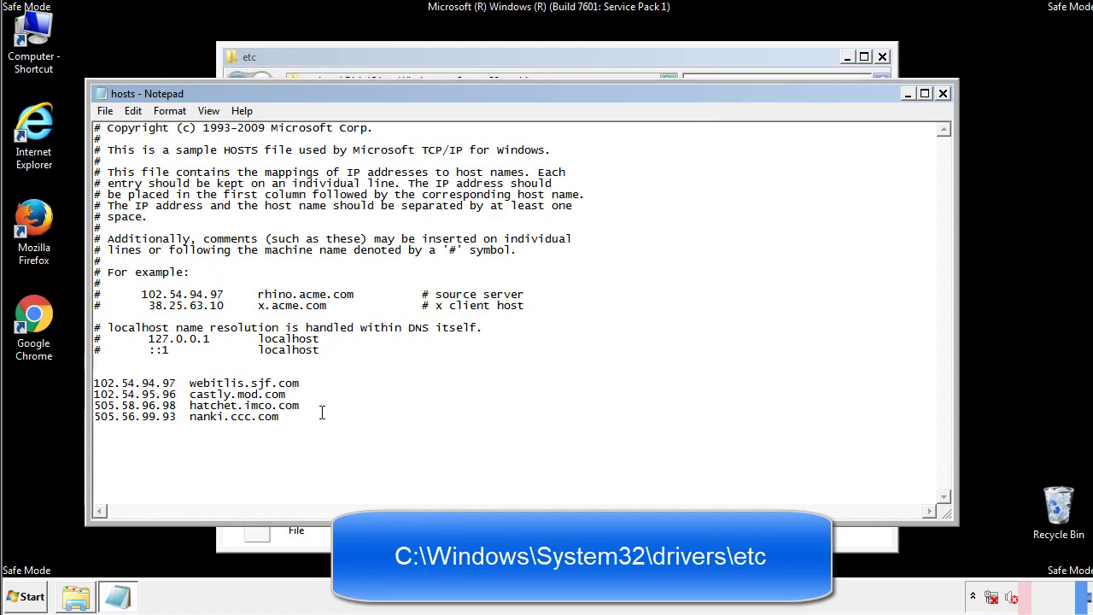
Step: Delete the four custom host entries at the end and save hosts
drag(305, 418, 94, 383)
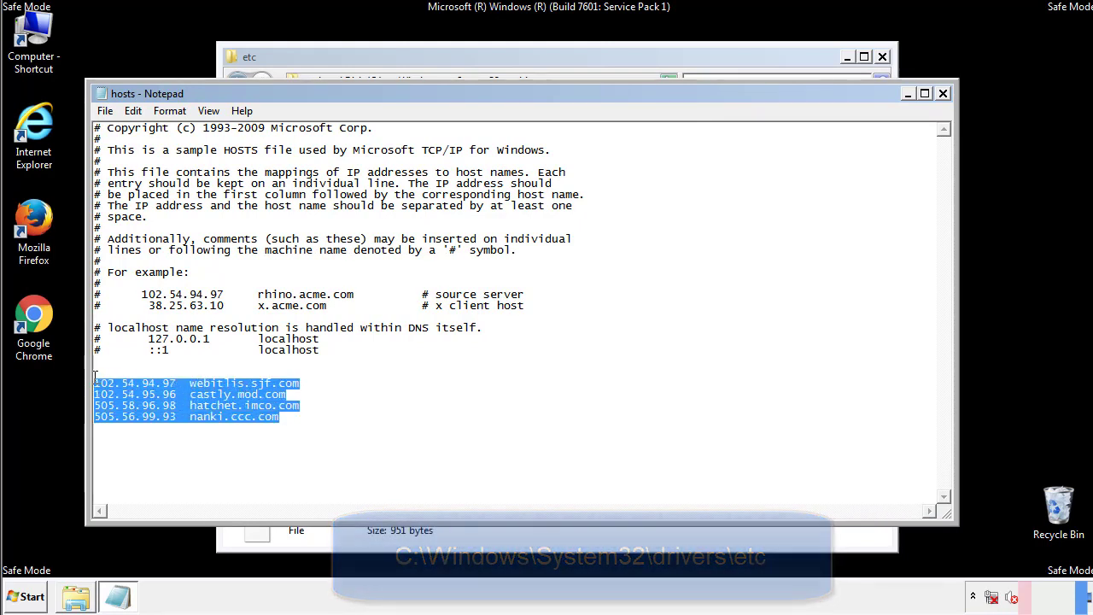
key(Delete)
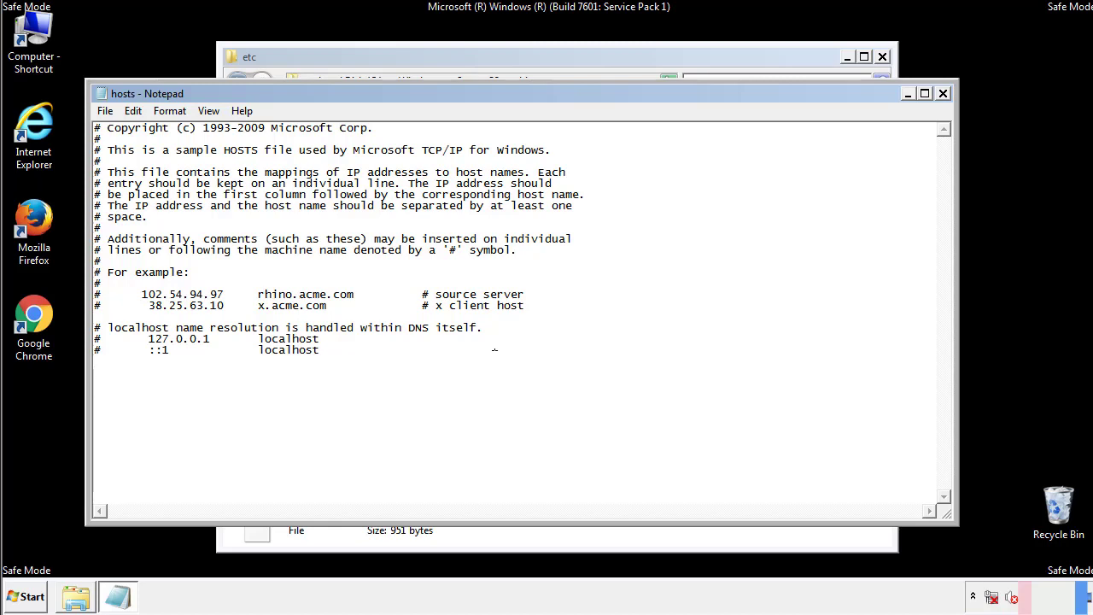
click(944, 94)
click(480, 315)
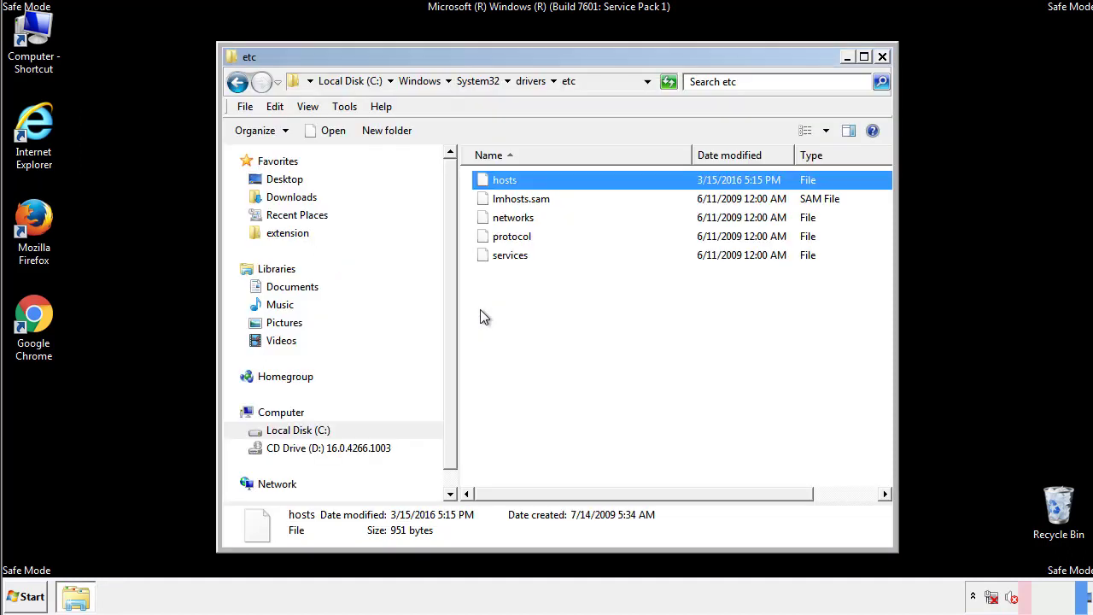
Step: Close the etc window and open the Startup folder from All Programs
click(880, 58)
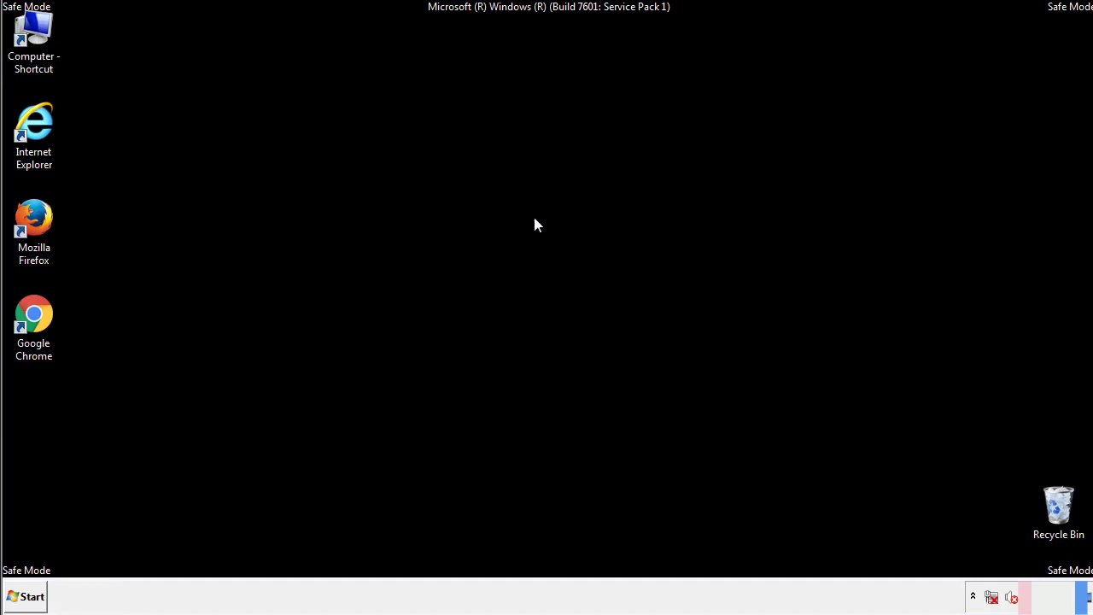
click(25, 596)
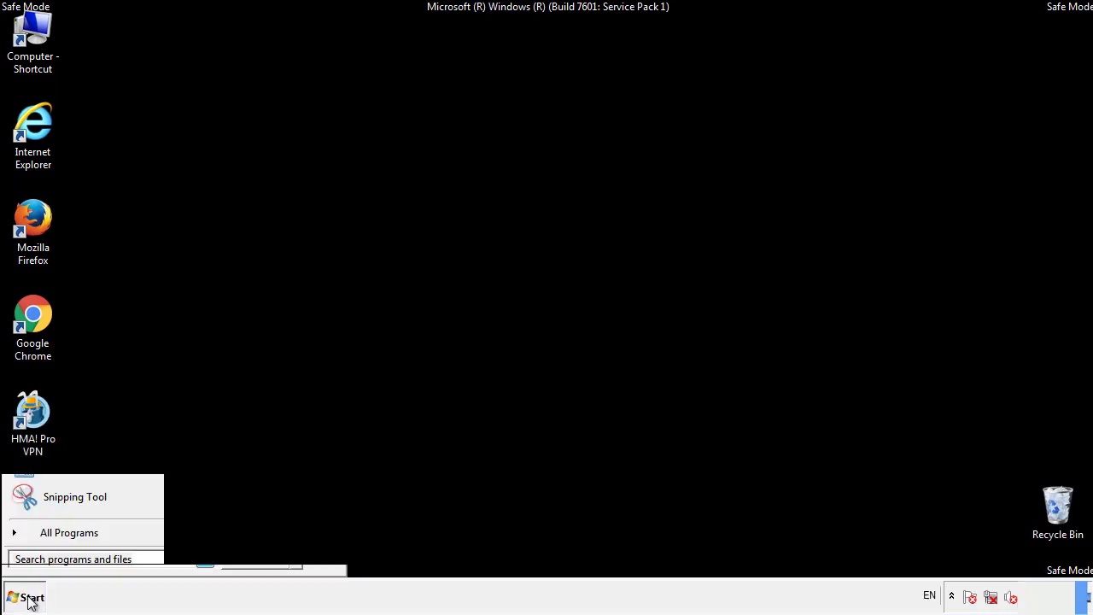
click(49, 539)
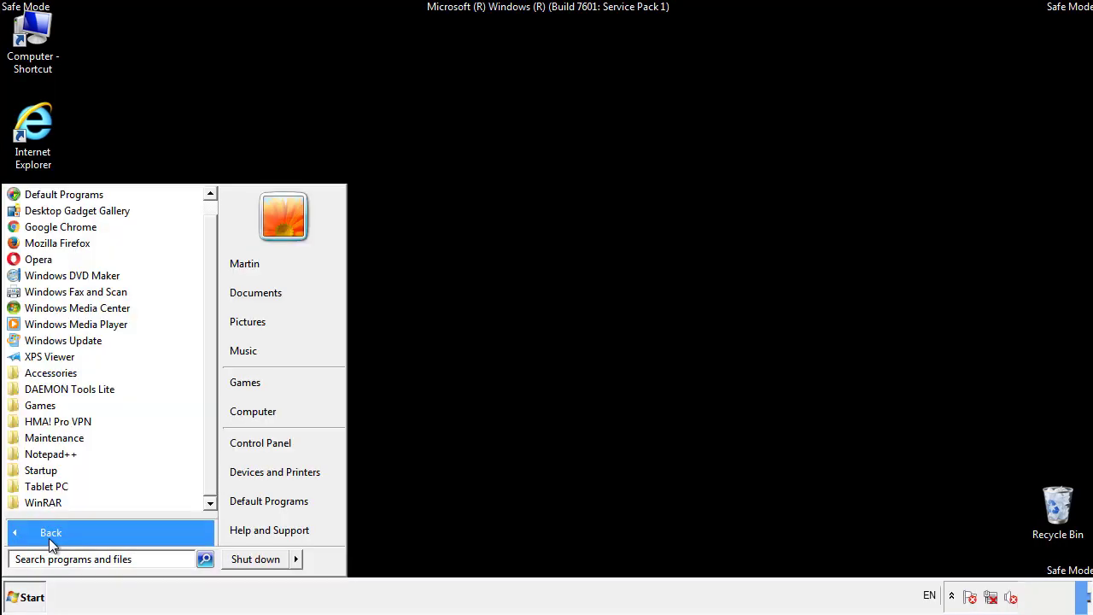
right_click(47, 472)
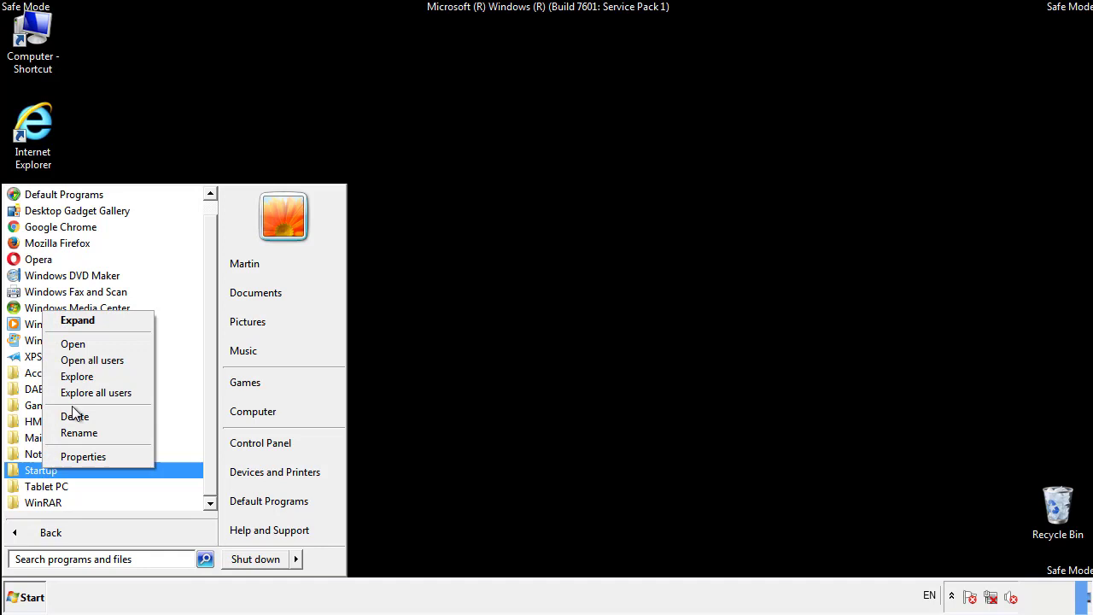
click(83, 343)
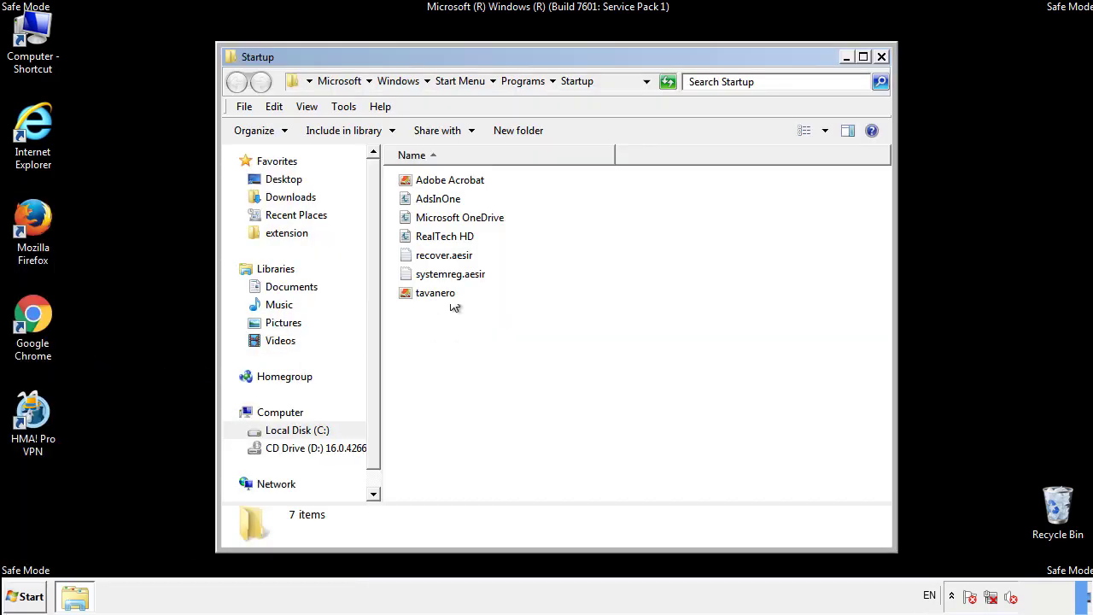
Step: Delete AdsInOne, recover.aesir, systemreg.aesir and tavanero from the Startup folder
click(445, 202)
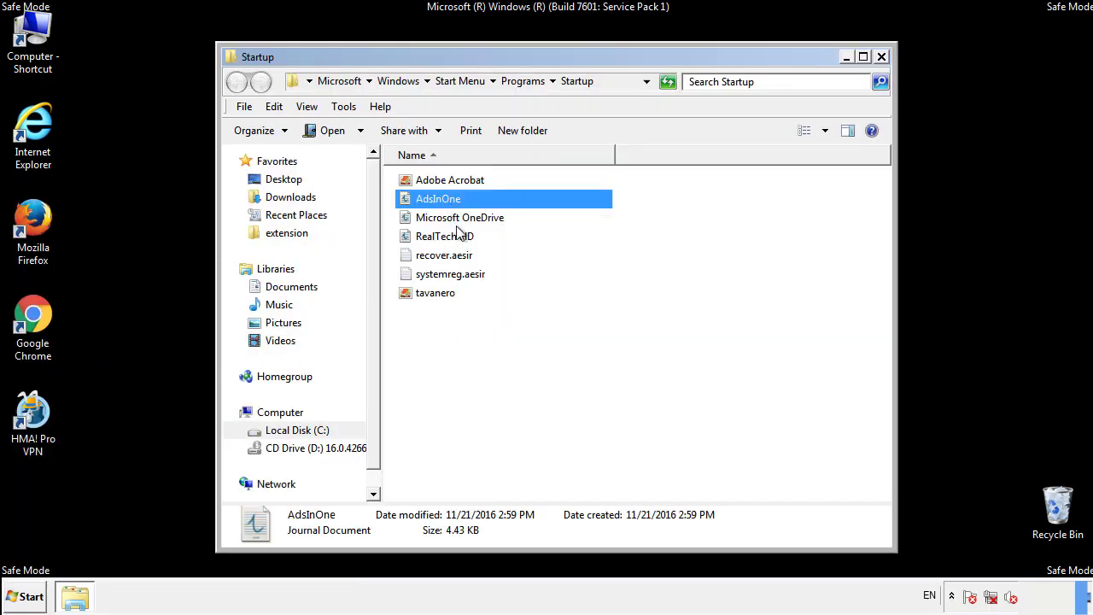
ctrl+click(448, 255)
ctrl+click(453, 274)
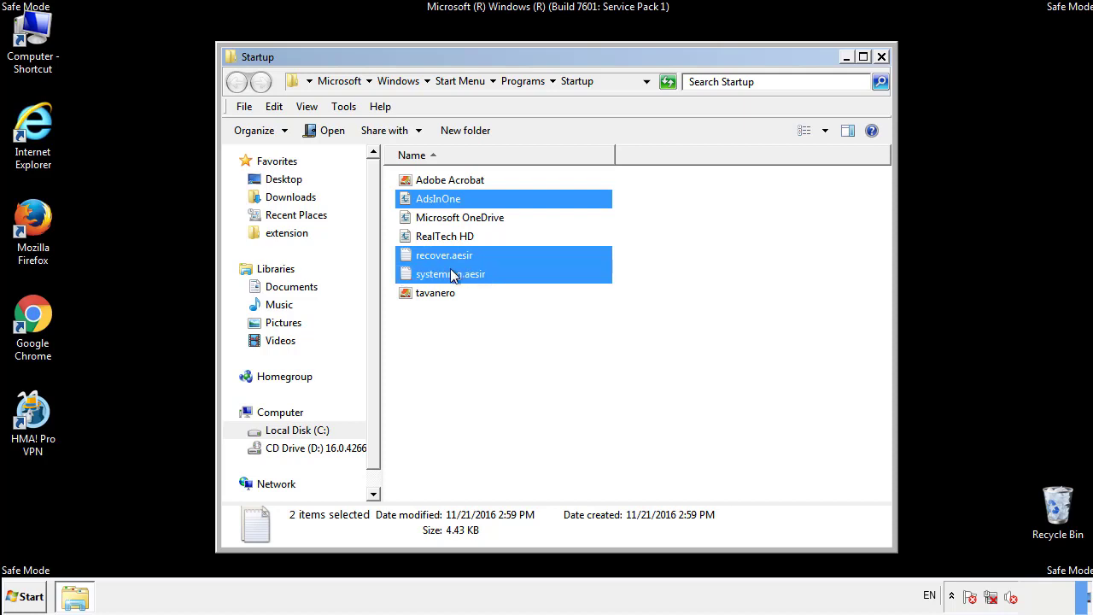
ctrl+click(436, 290)
right_click(432, 294)
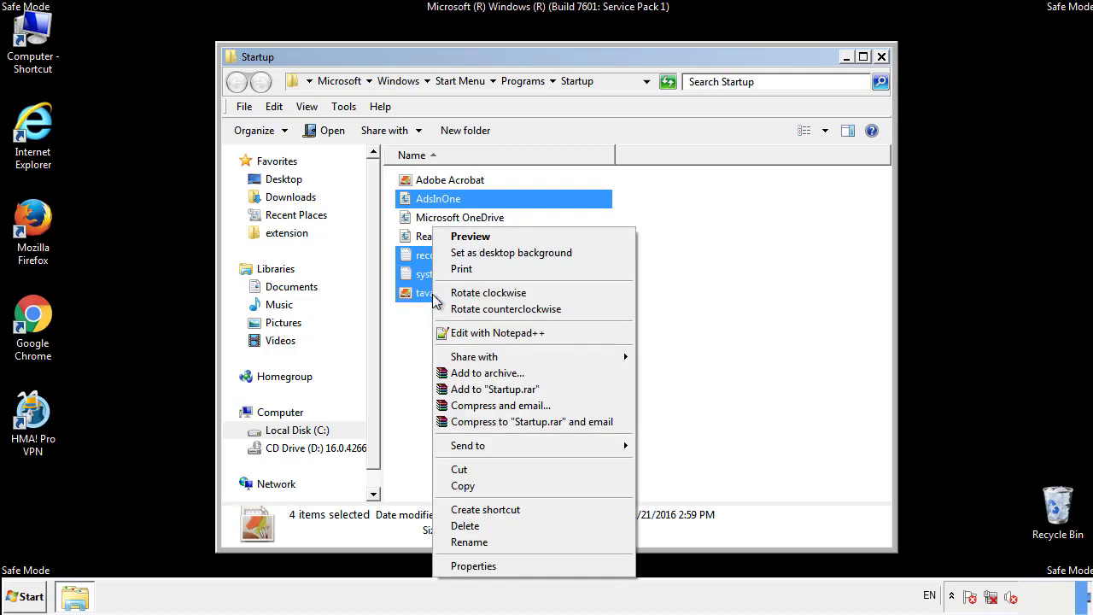
click(461, 526)
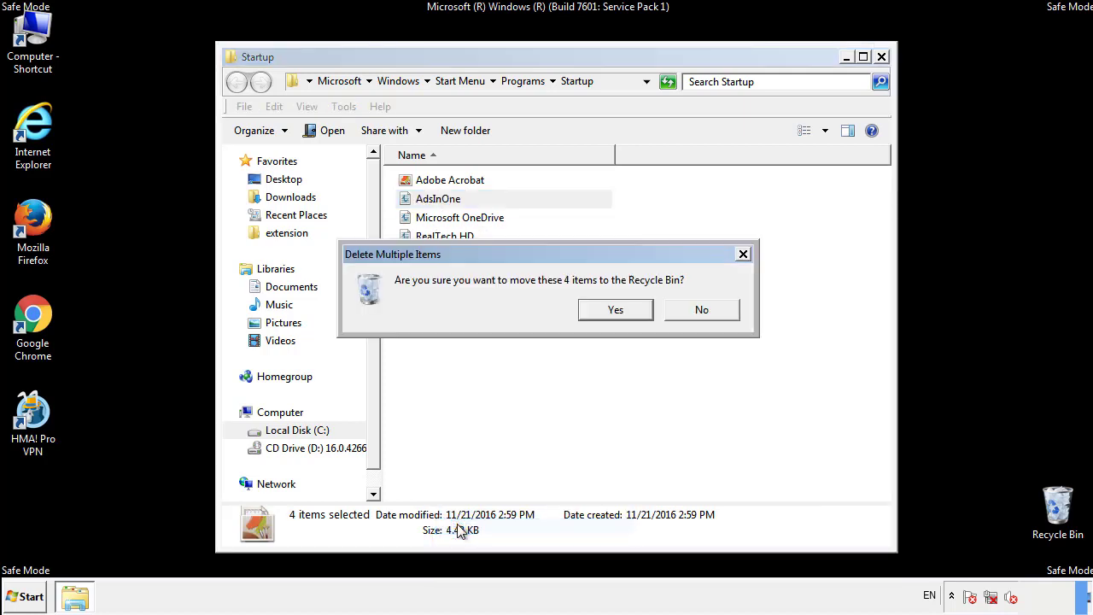
click(608, 311)
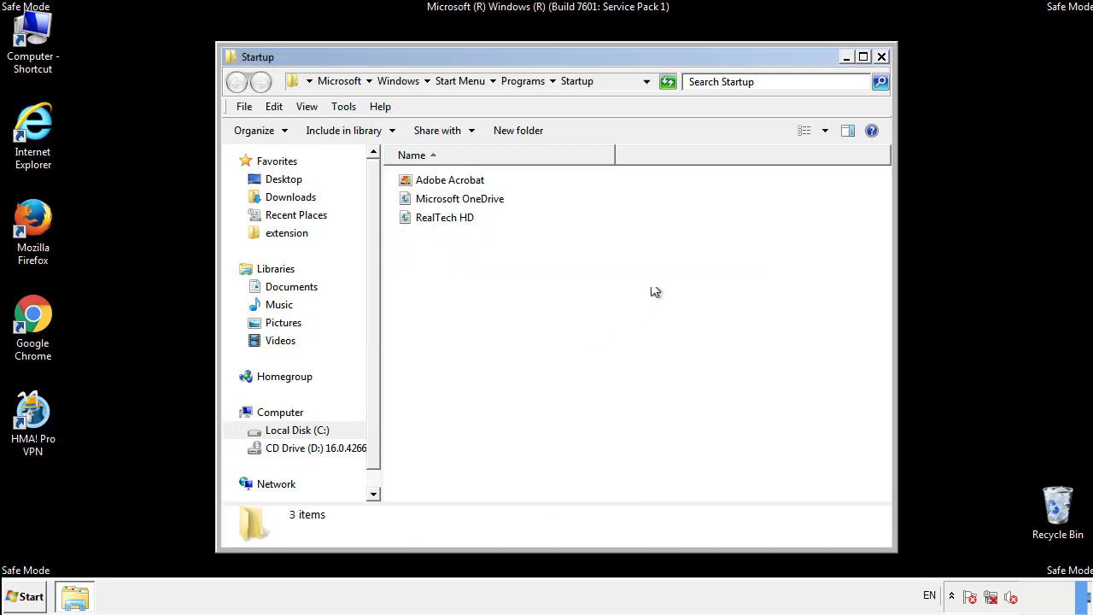
Step: Close the Startup folder and launch regedit from the Start search
click(882, 57)
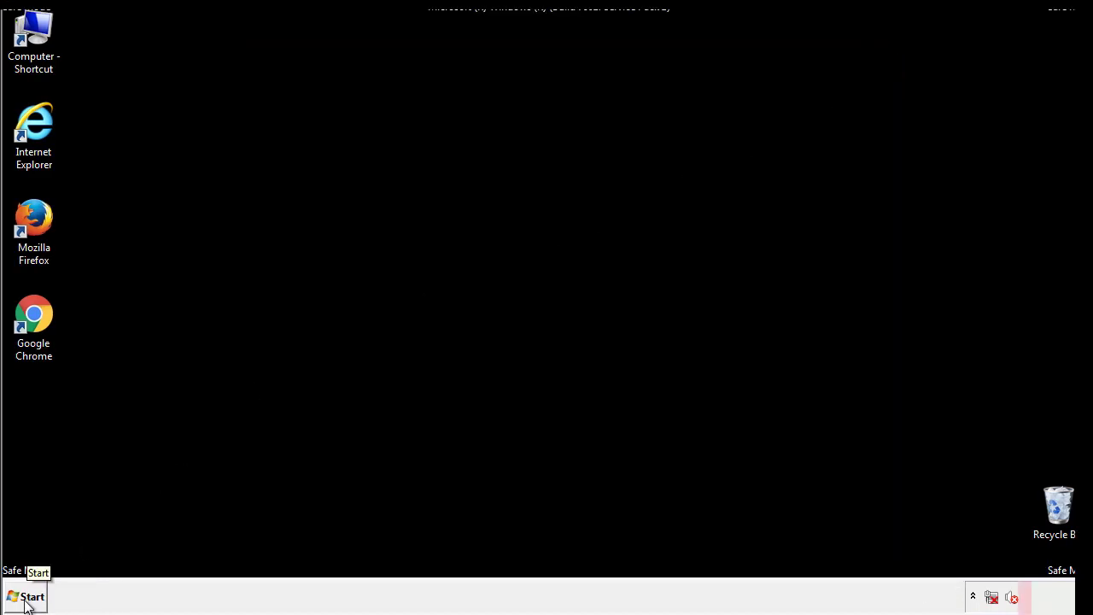
click(26, 598)
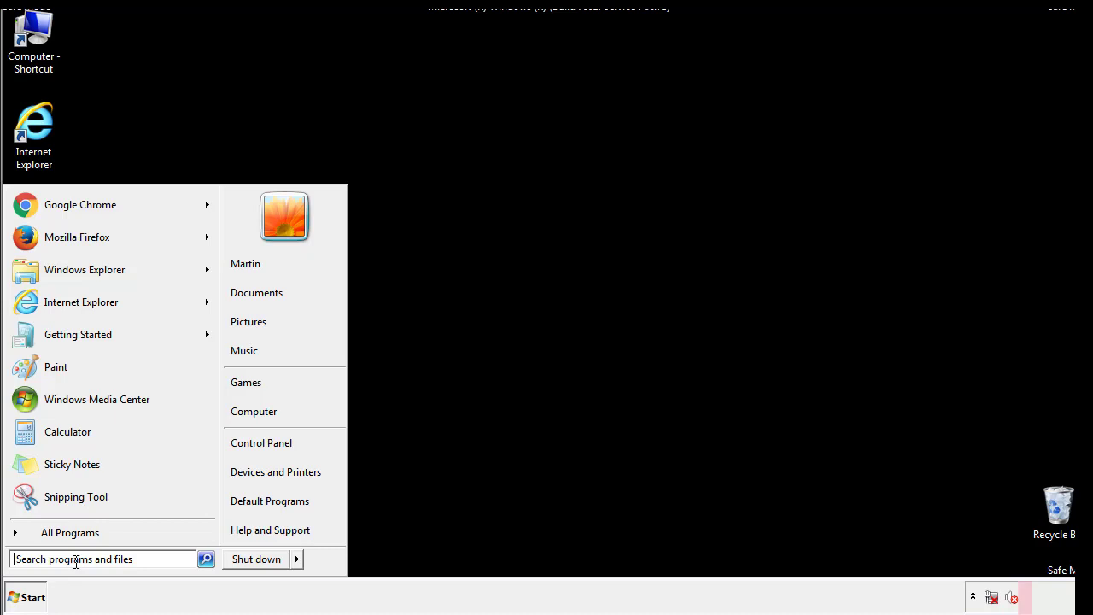
text(reged)
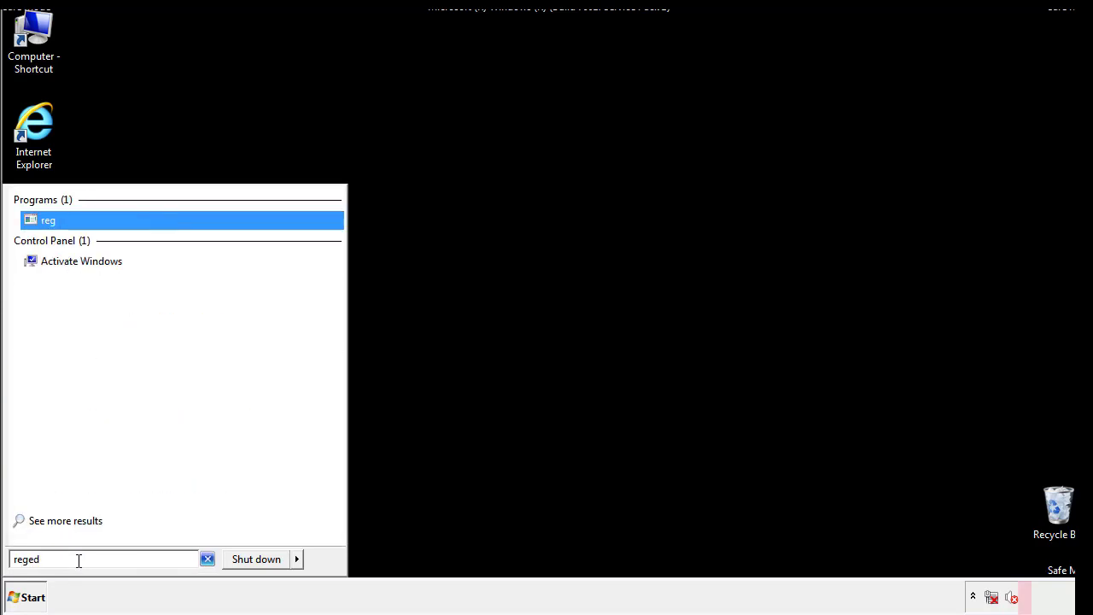
text(it)
key(Return)
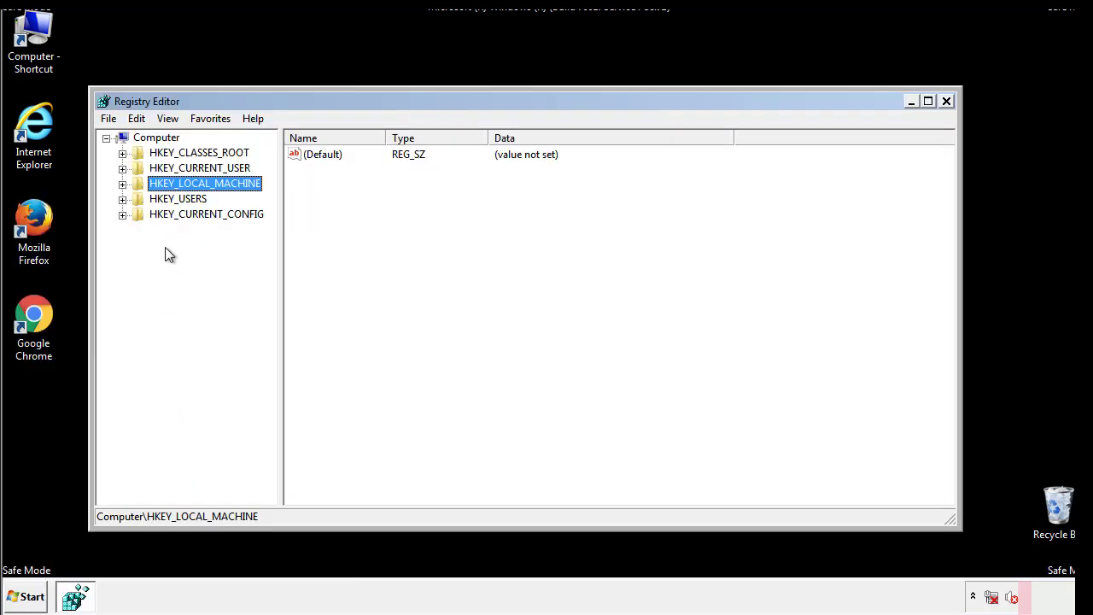
Step: Expand HKEY_LOCAL_MACHINE > SOFTWARE > Microsoft > Windows > CurrentVersion to reveal Run
click(122, 183)
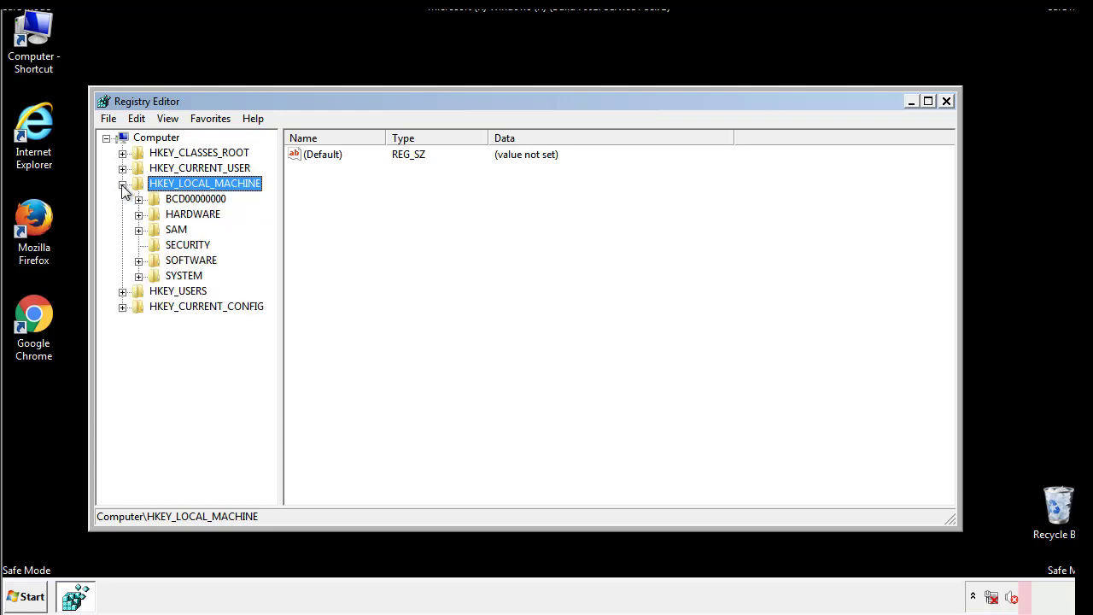
click(139, 260)
scroll(269, 252, down, 1)
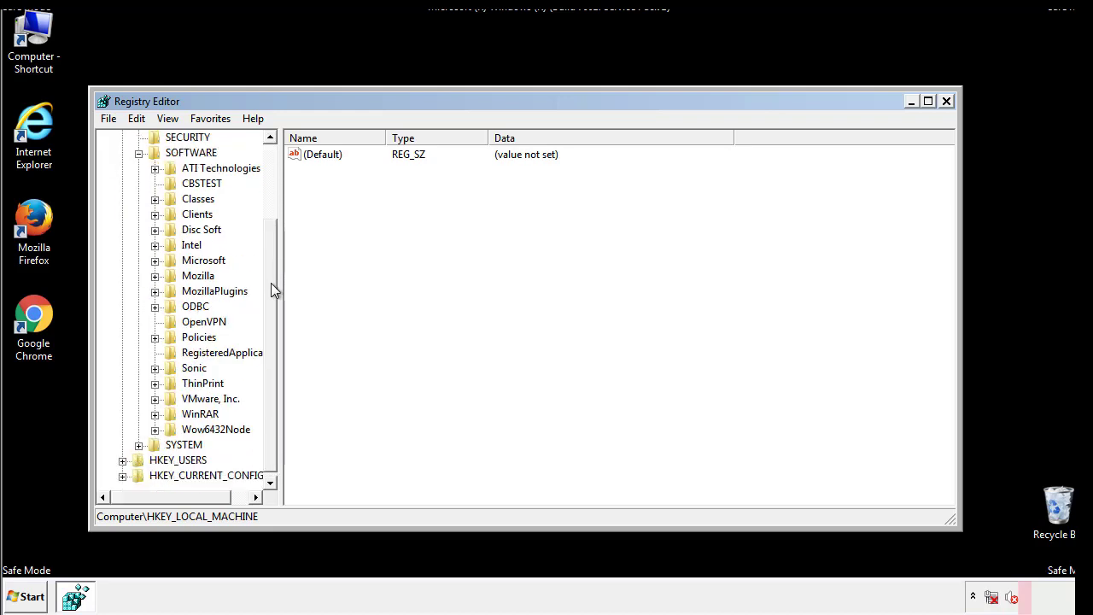
click(155, 262)
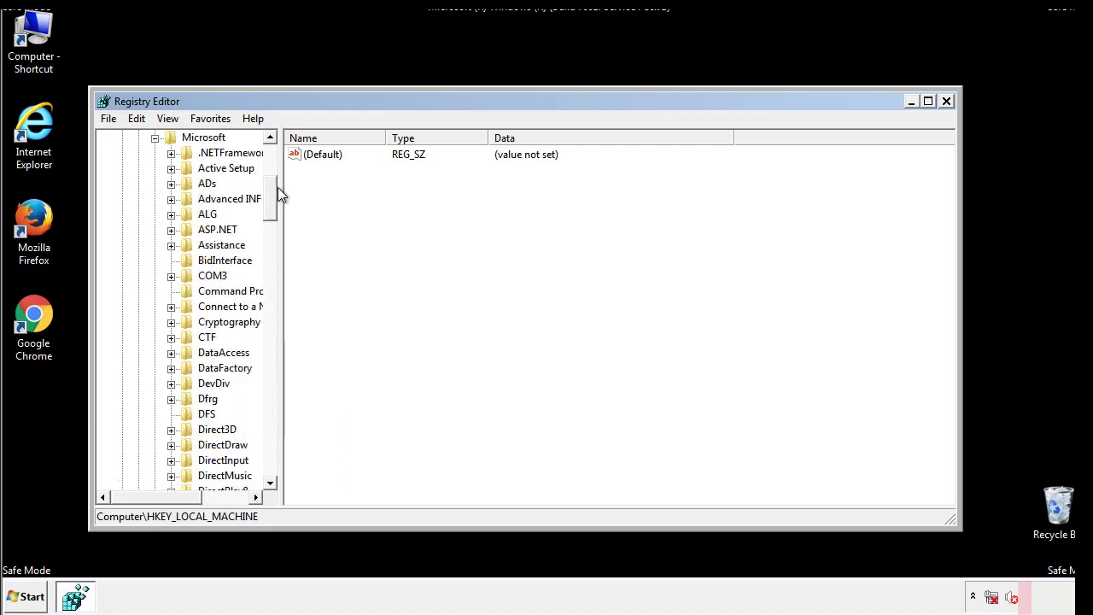
drag(269, 209, 271, 442)
click(171, 261)
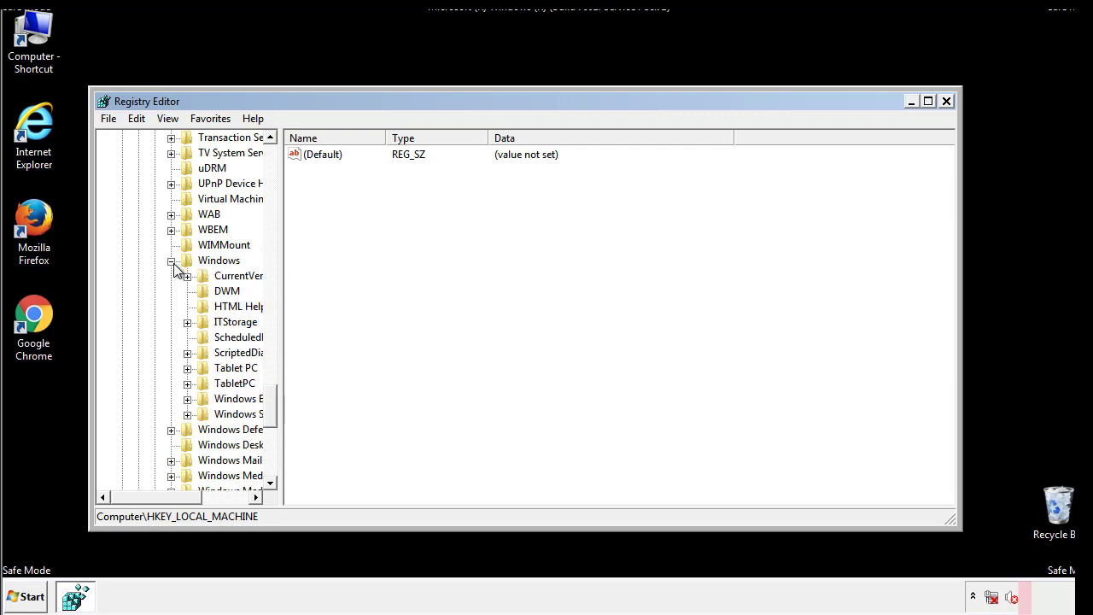
drag(150, 495, 175, 501)
click(141, 275)
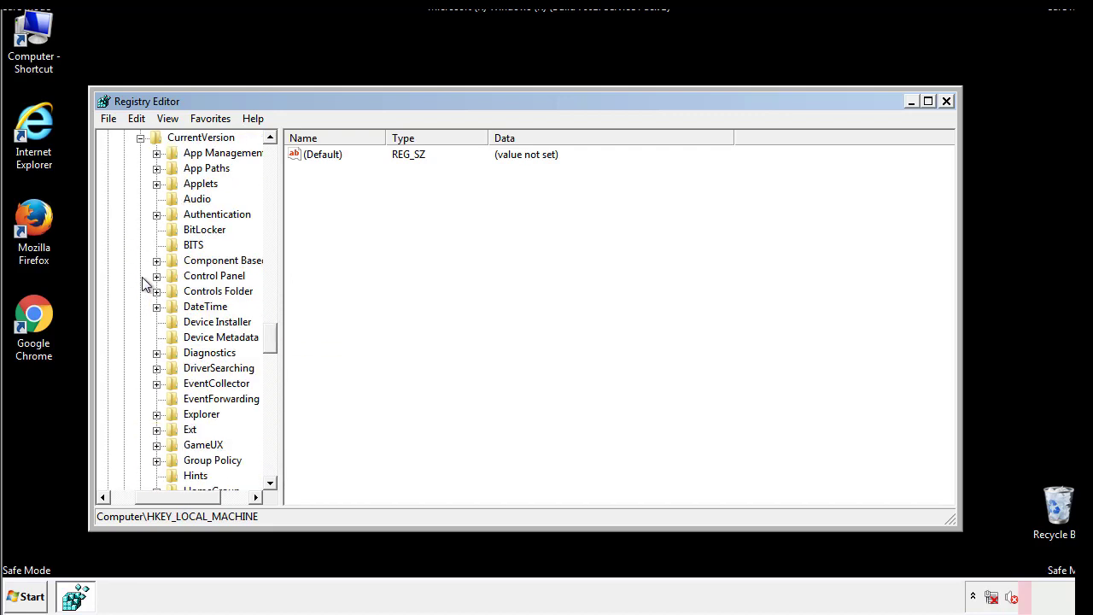
drag(277, 337, 269, 390)
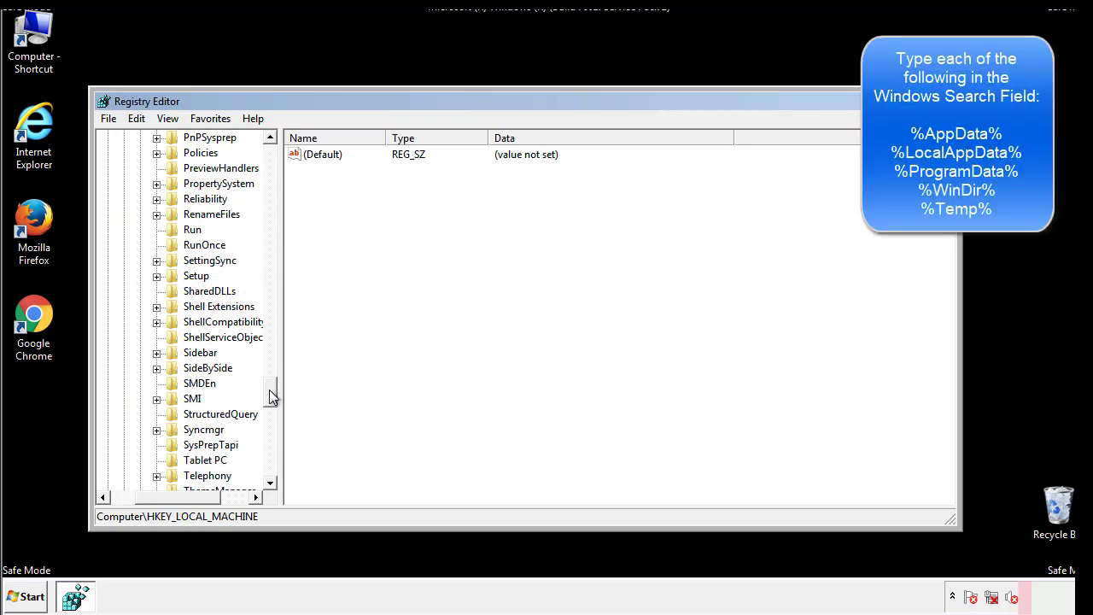
Step: Delete the tappi.loc value from the HKLM CurrentVersion\Run key
click(180, 230)
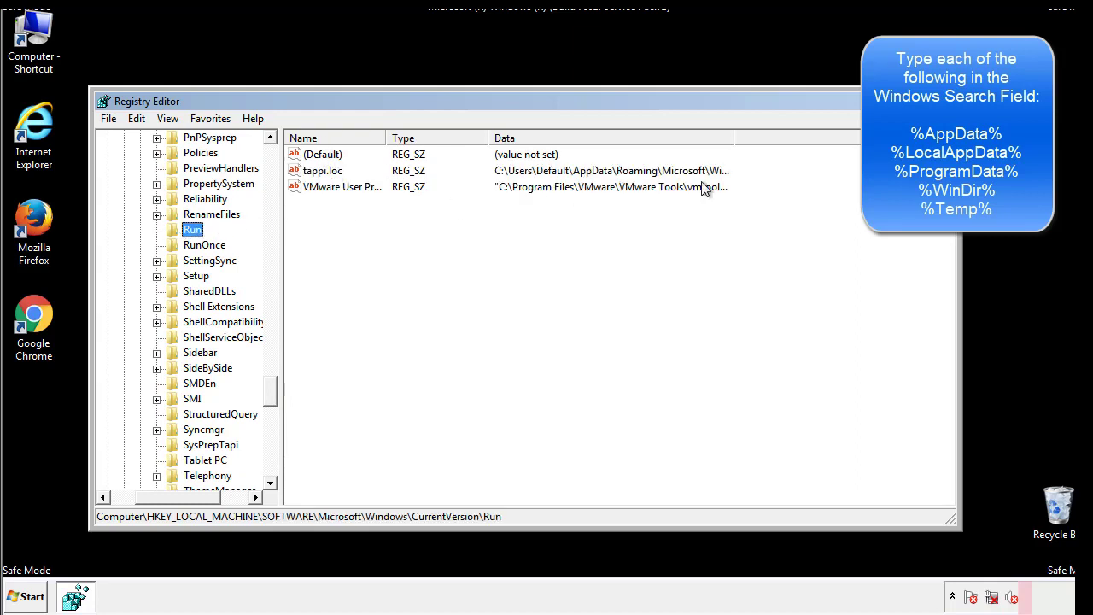
right_click(318, 173)
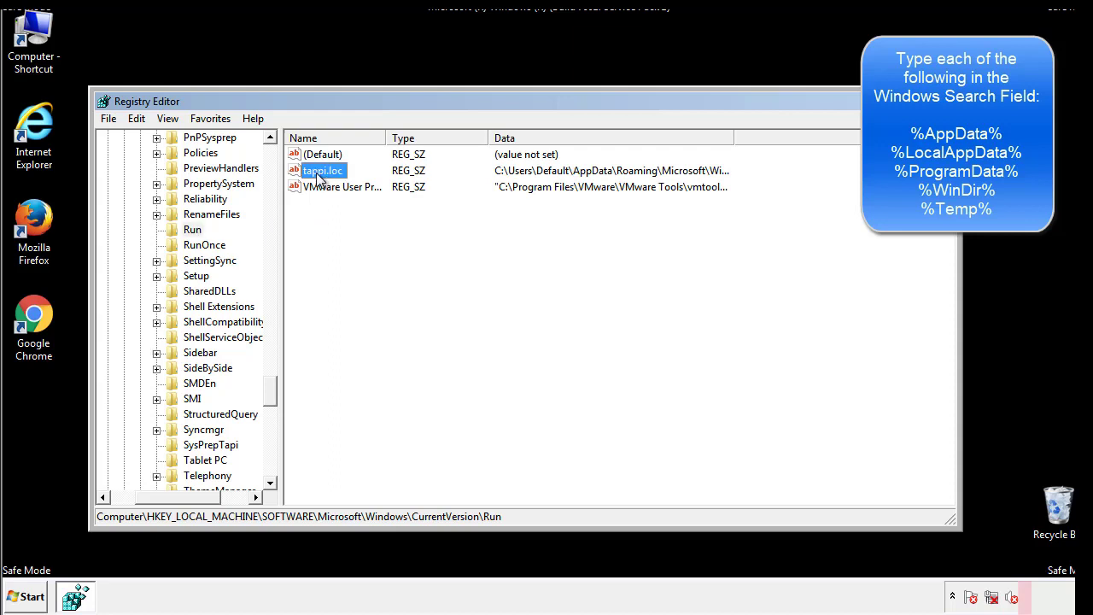
click(340, 220)
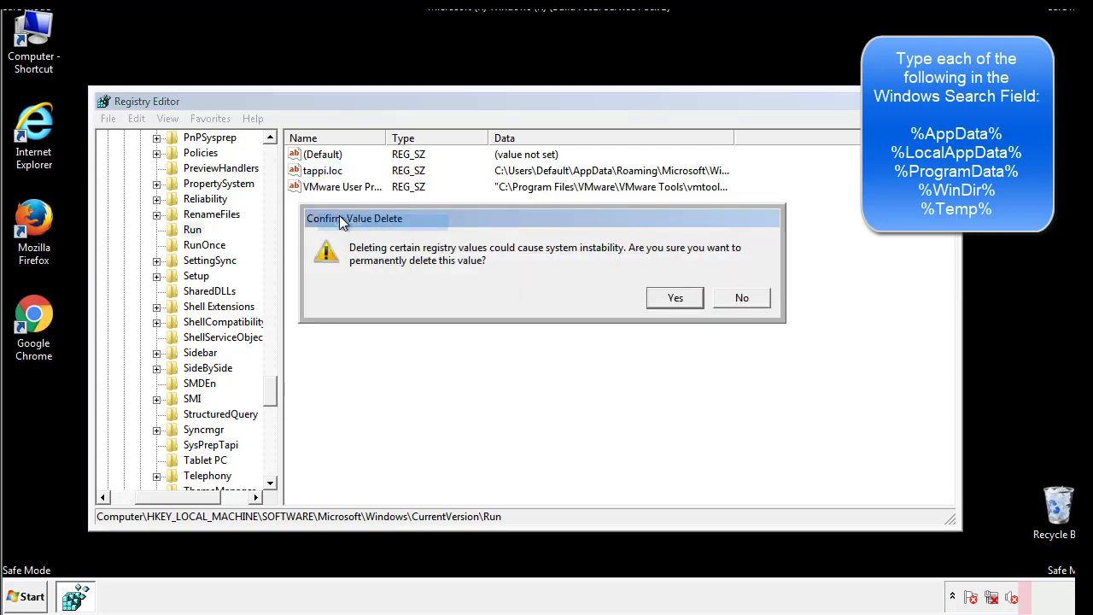
click(665, 299)
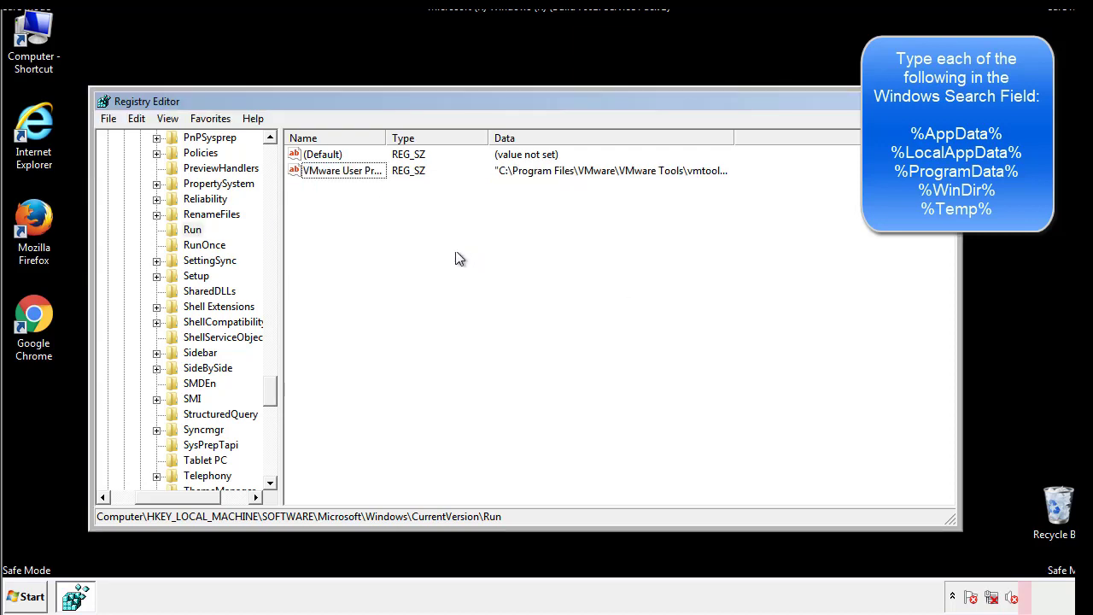
drag(272, 386, 271, 465)
drag(205, 497, 133, 504)
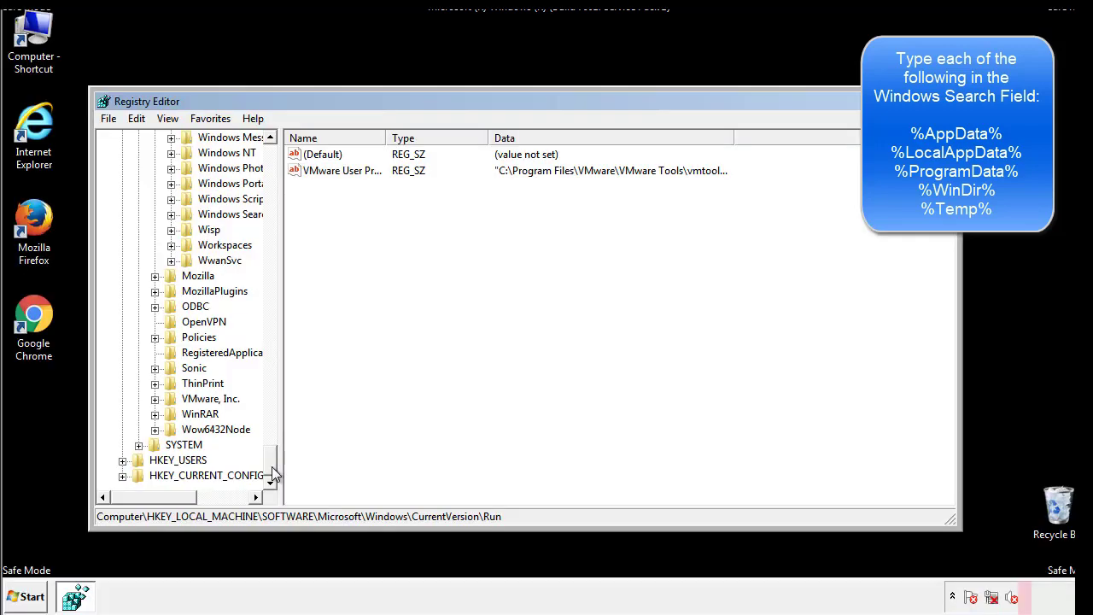
drag(272, 465, 278, 162)
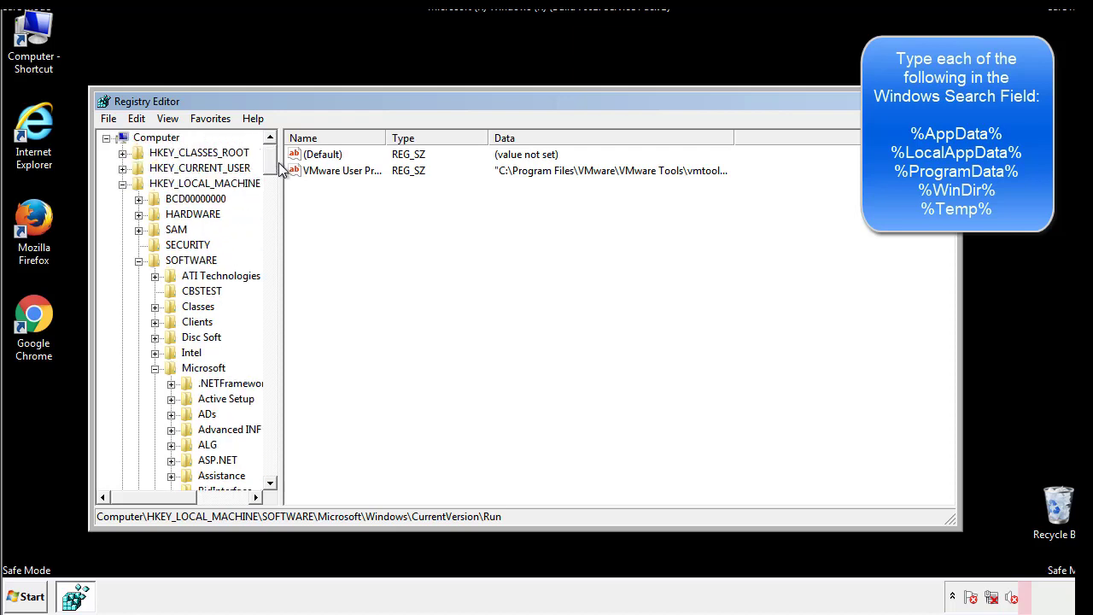
Step: Collapse HKLM and expand HKEY_CURRENT_USER > Software > Microsoft > Windows > CurrentVersion
click(122, 184)
click(123, 169)
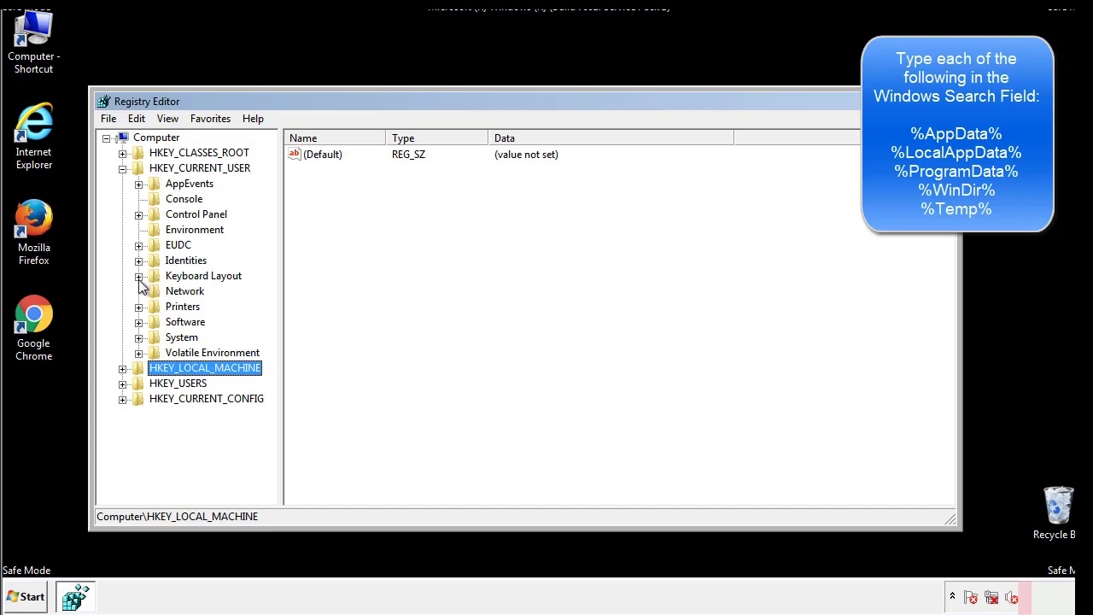
click(139, 322)
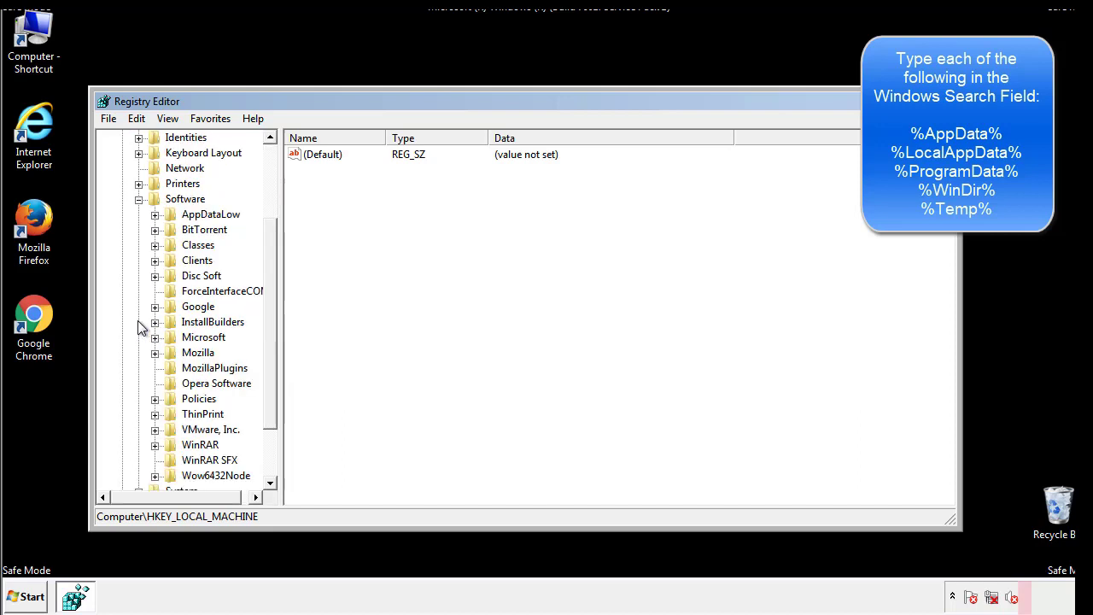
drag(269, 310, 268, 325)
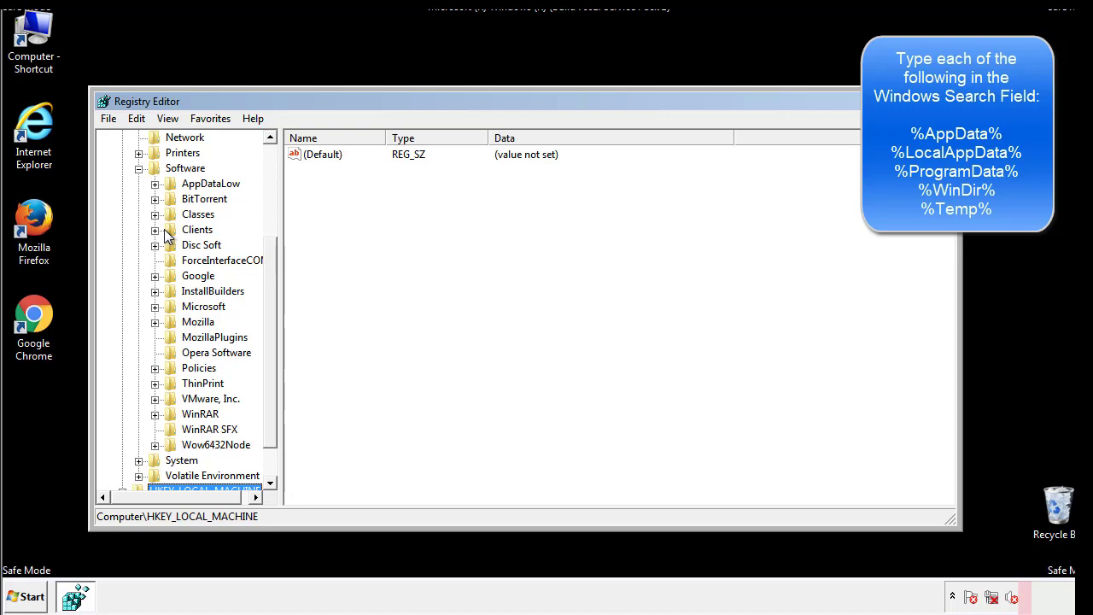
click(155, 306)
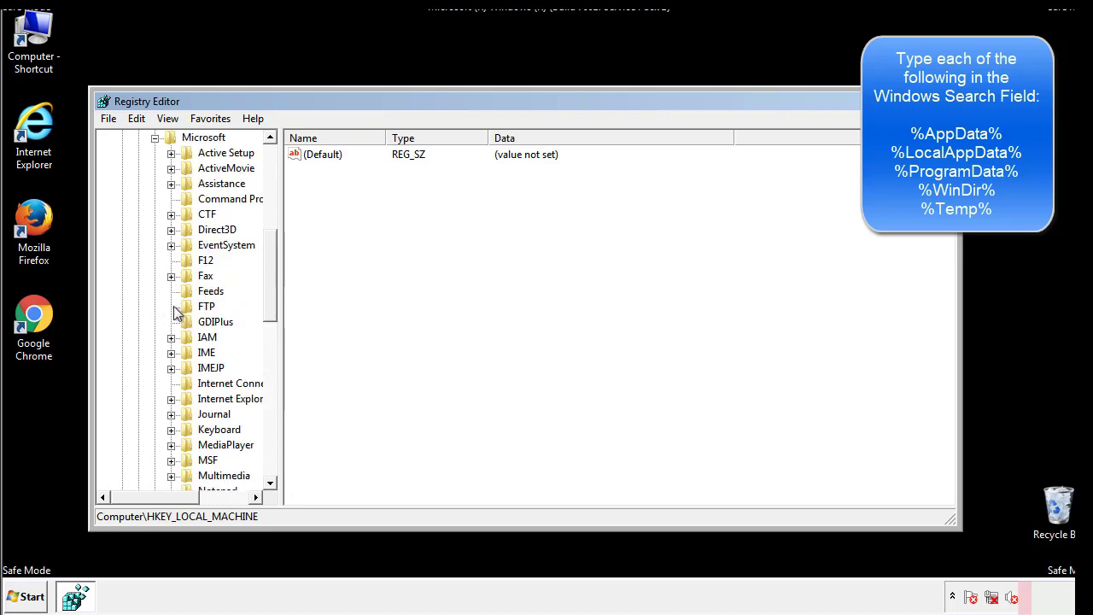
drag(268, 250, 272, 363)
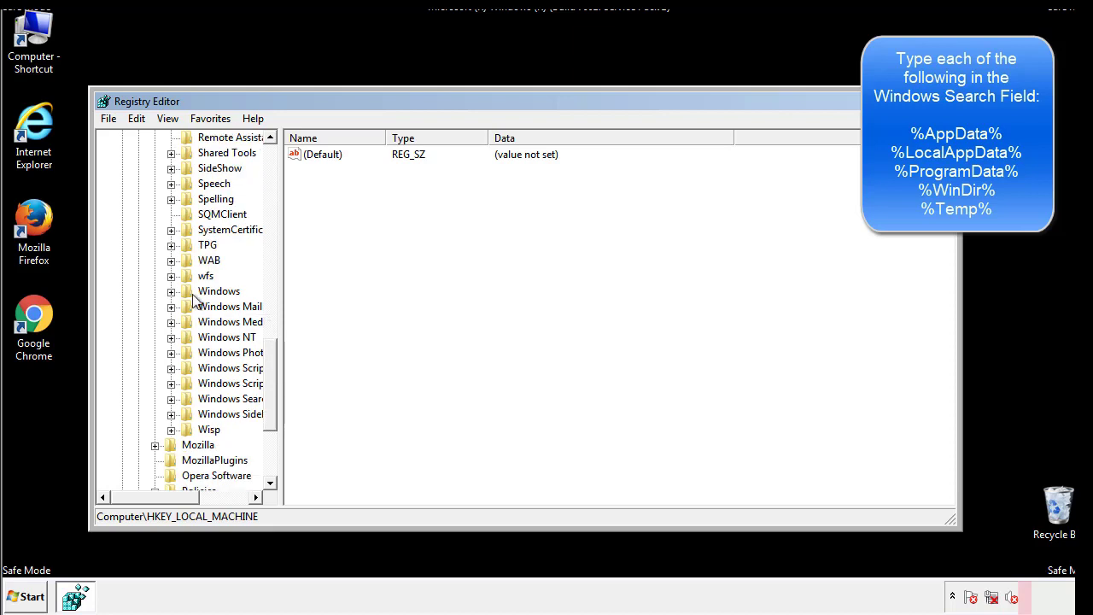
click(171, 292)
click(187, 306)
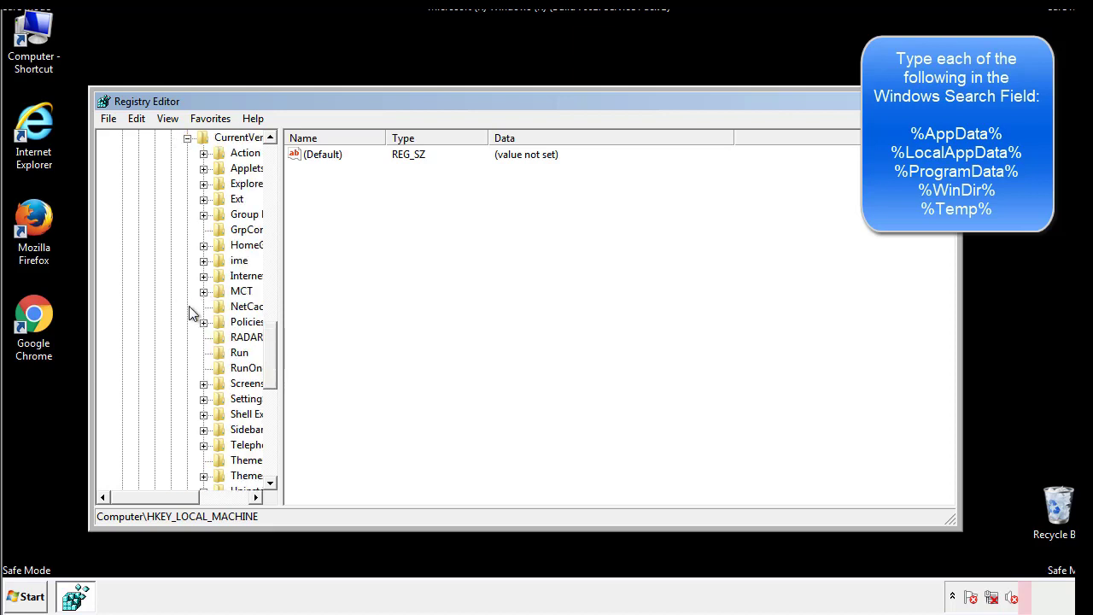
drag(165, 501, 192, 497)
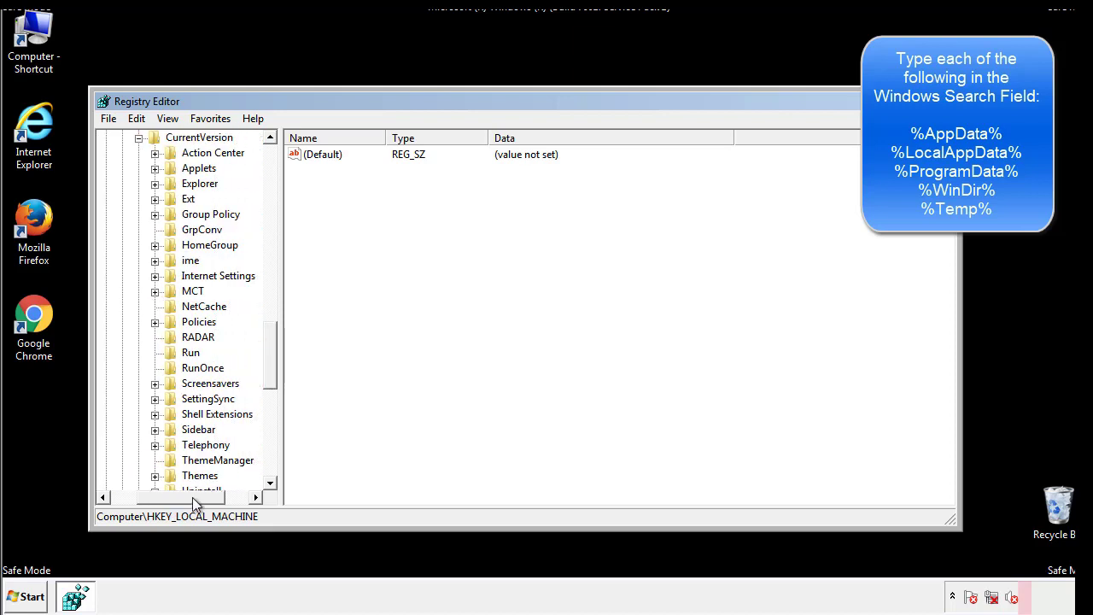
Step: Inspect the Run key's (Default) and DAEMON Tools Lite values, then collapse Windows
click(187, 350)
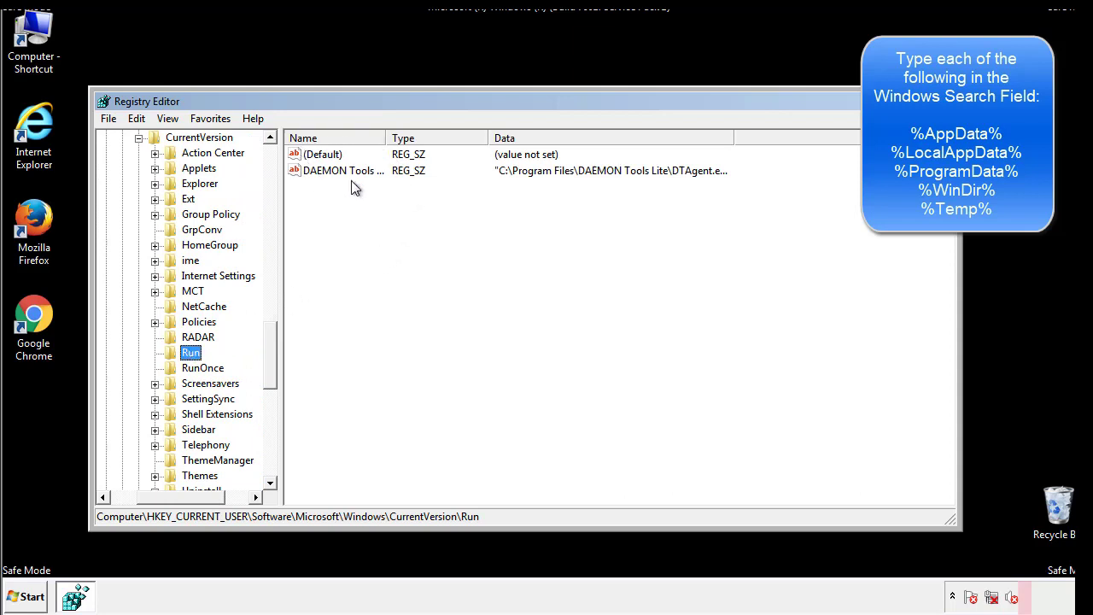
click(466, 199)
drag(181, 495, 156, 496)
drag(275, 370, 270, 356)
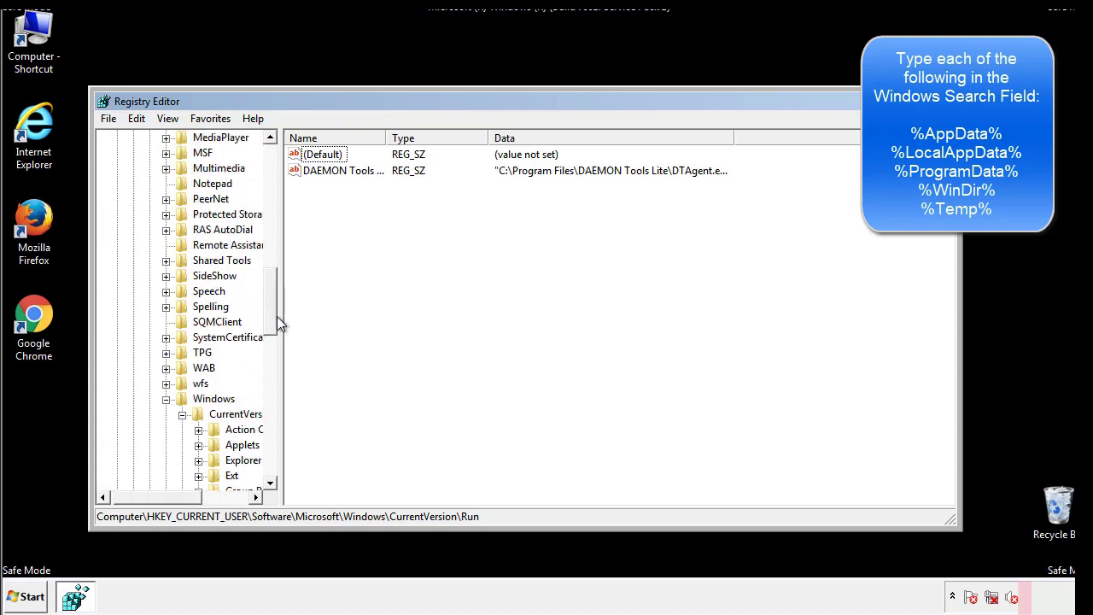
click(166, 398)
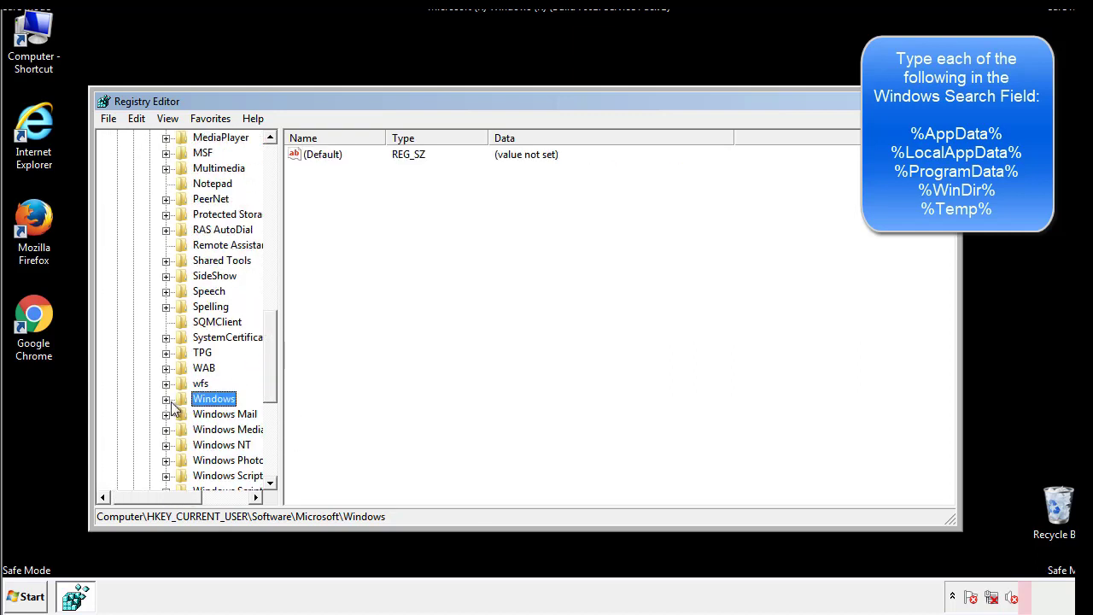
Step: Search the registry for %temp% with Edit > Find
drag(274, 380, 275, 211)
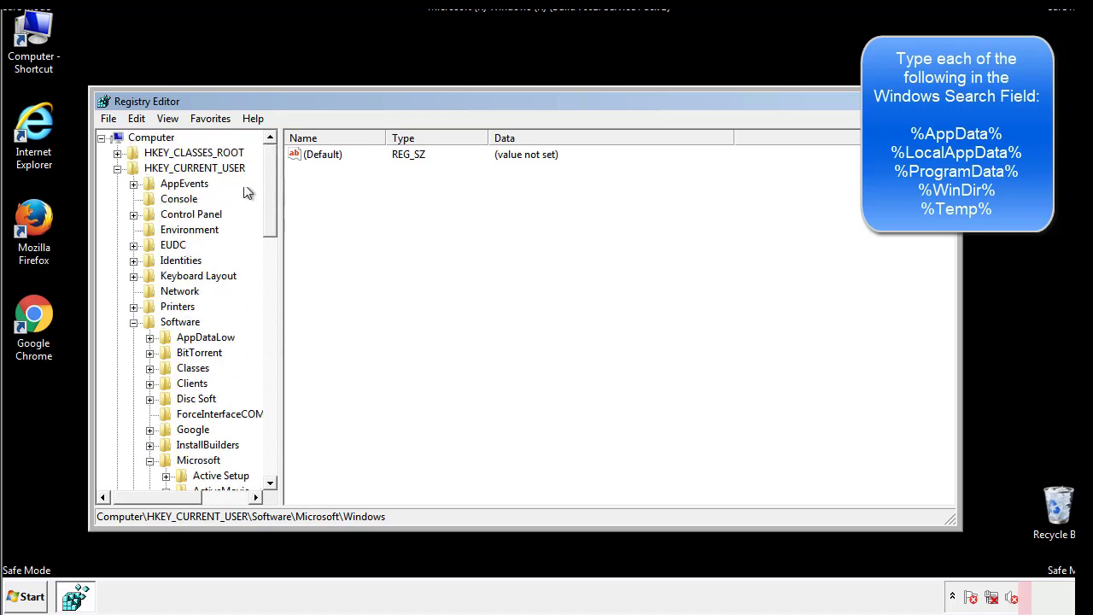
click(137, 118)
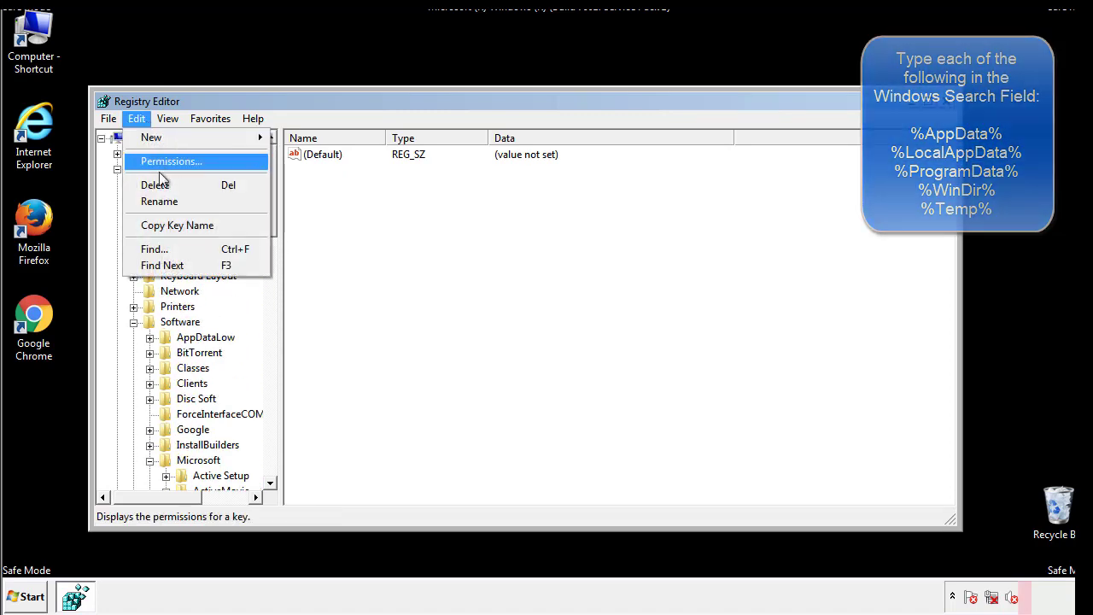
click(153, 249)
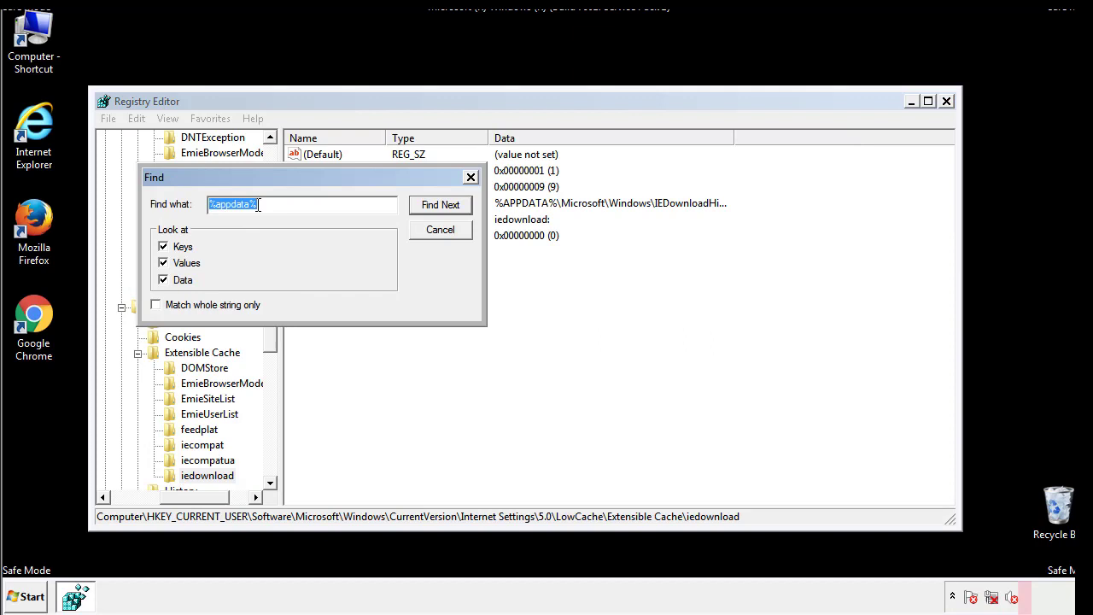
text(%temp%)
key(Return)
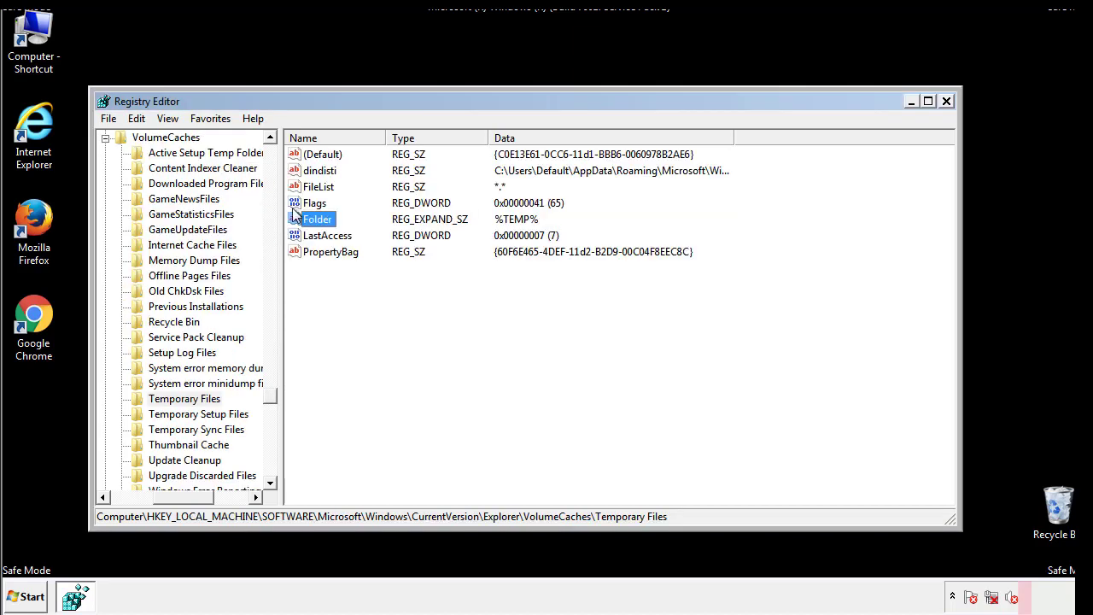
Step: Delete all values of the Temporary Files key except (Default)
click(448, 297)
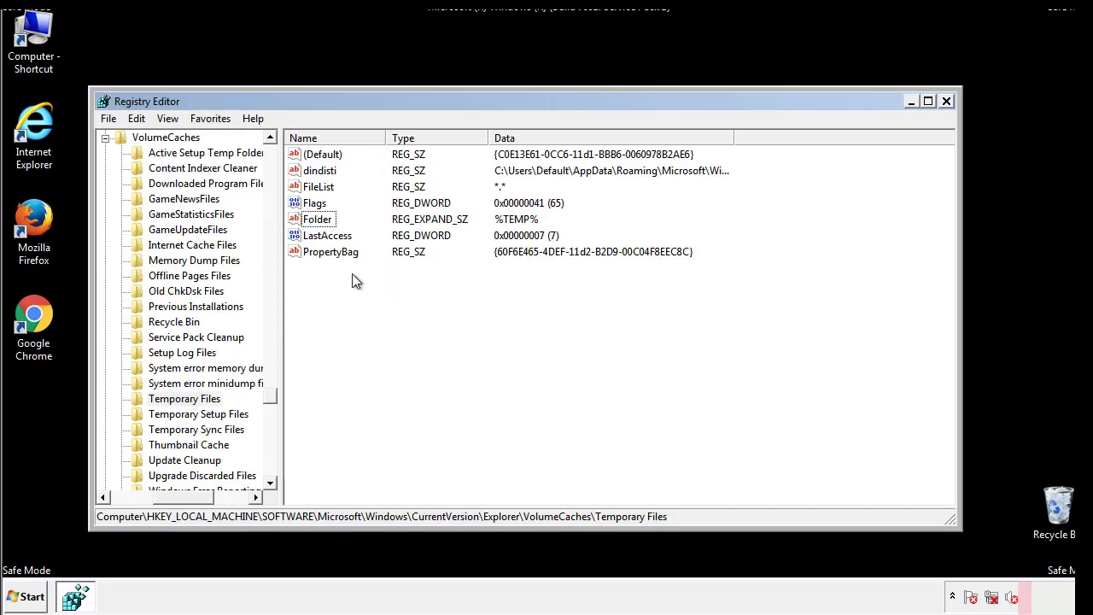
drag(351, 274, 309, 154)
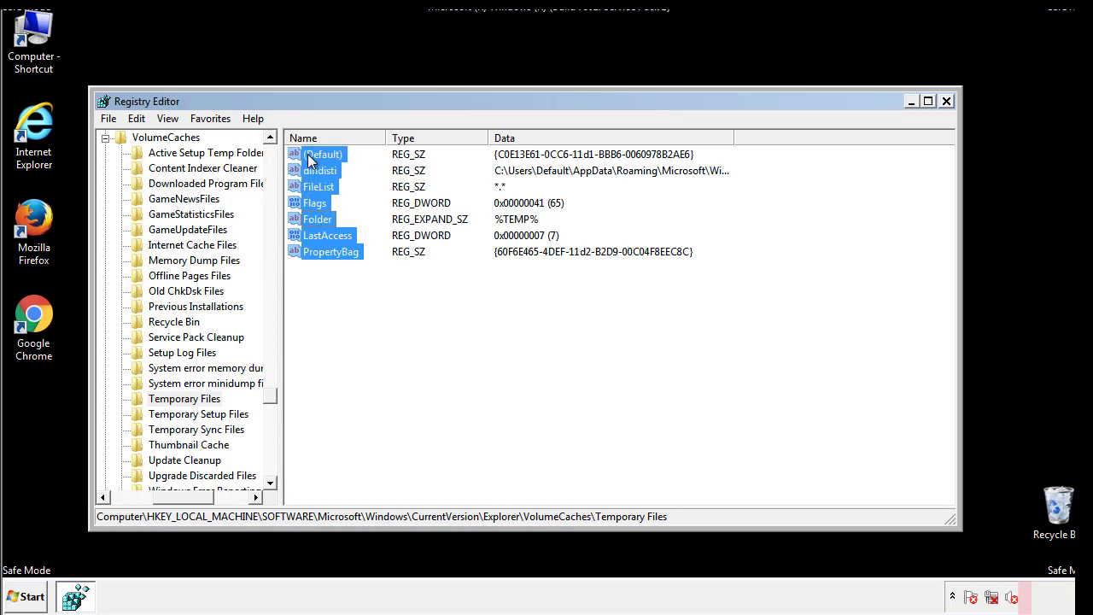
right_click(308, 154)
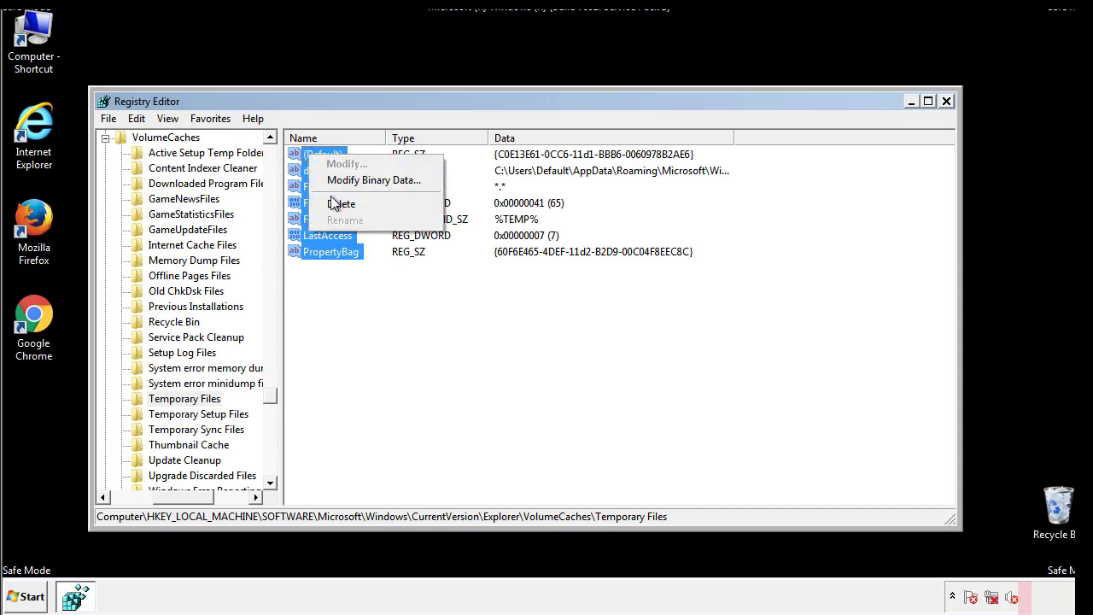
click(332, 203)
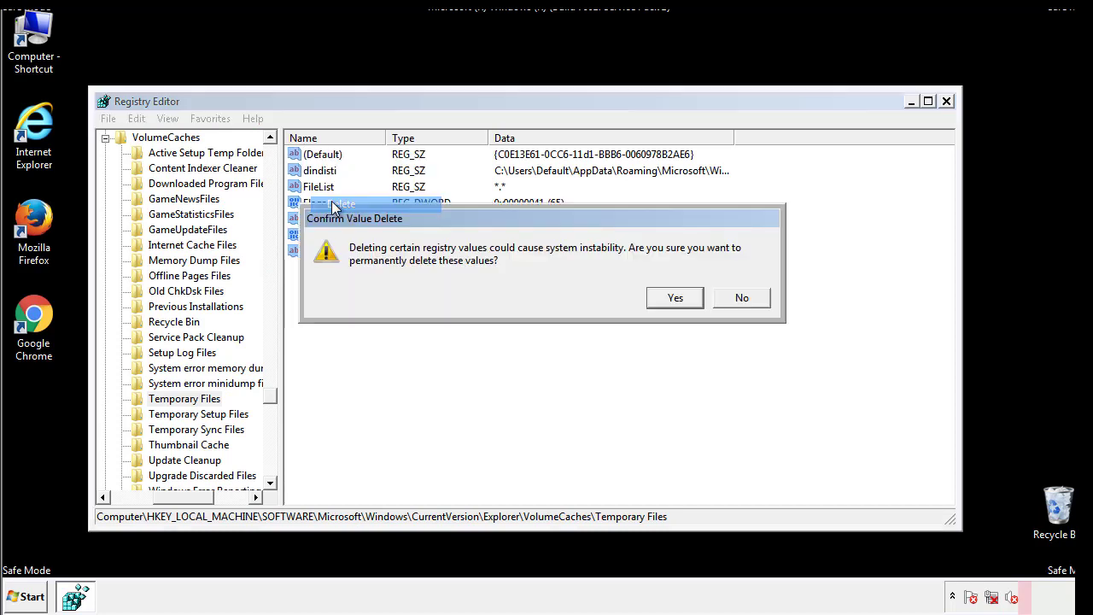
click(693, 298)
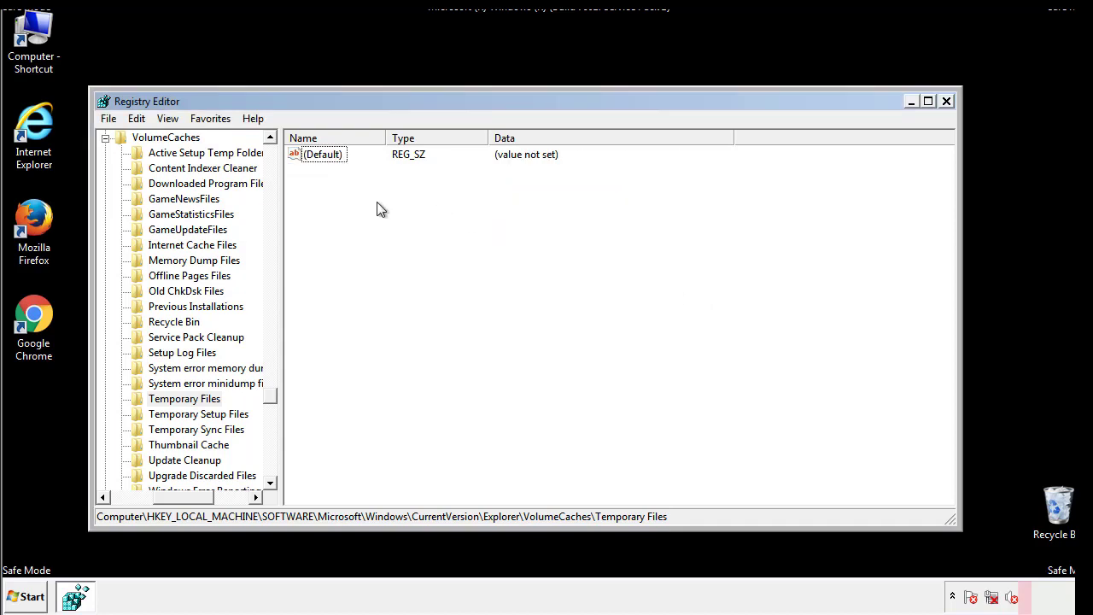
Step: Close Registry Editor and launch msconfig from the Start menu search
click(947, 101)
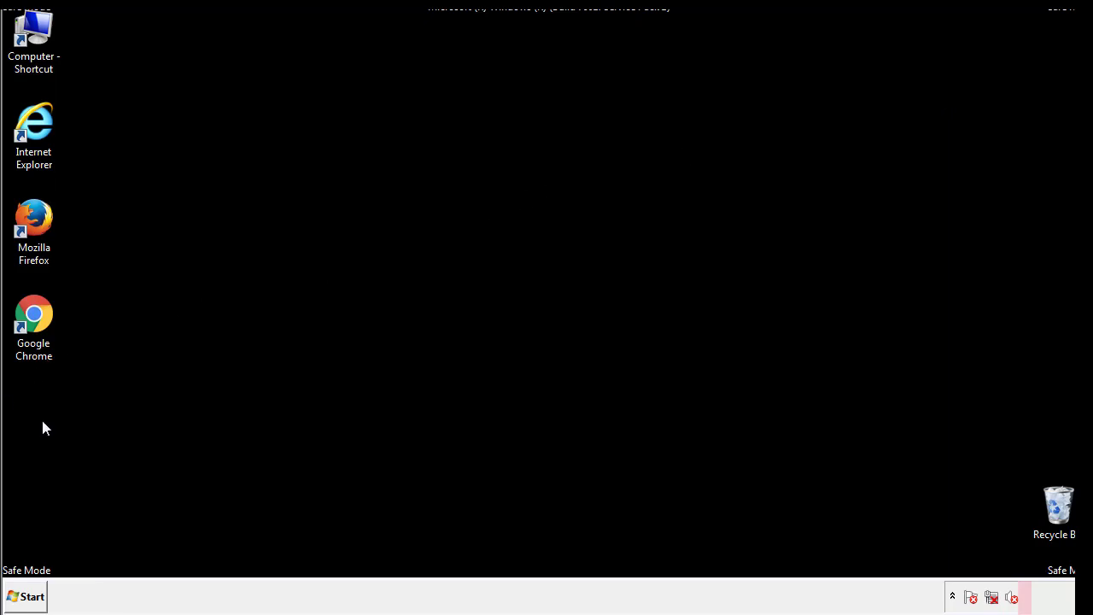
click(21, 599)
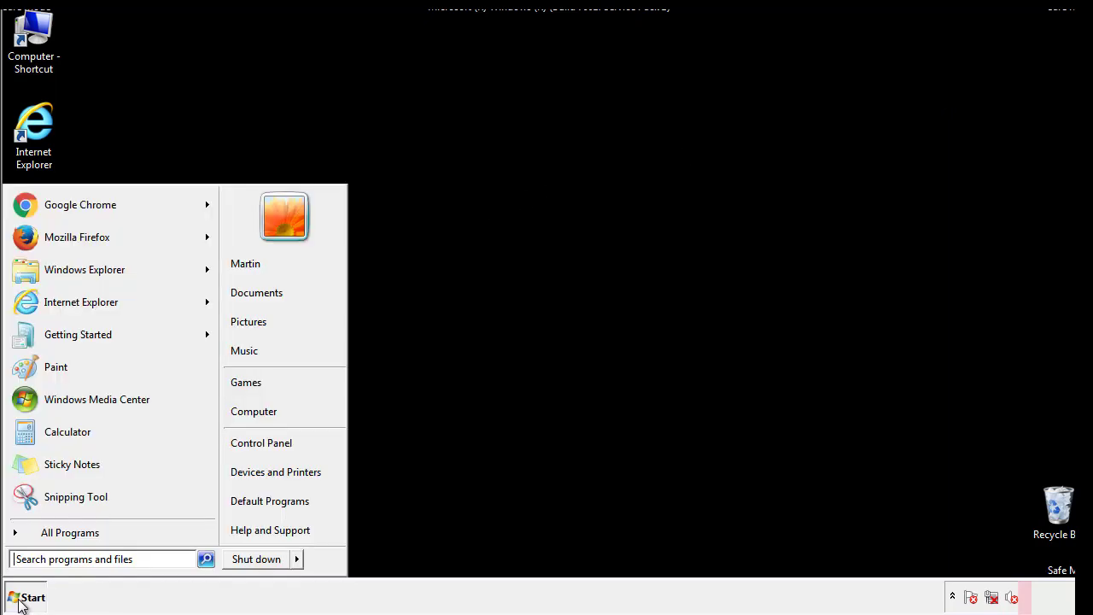
click(59, 558)
text(mscon)
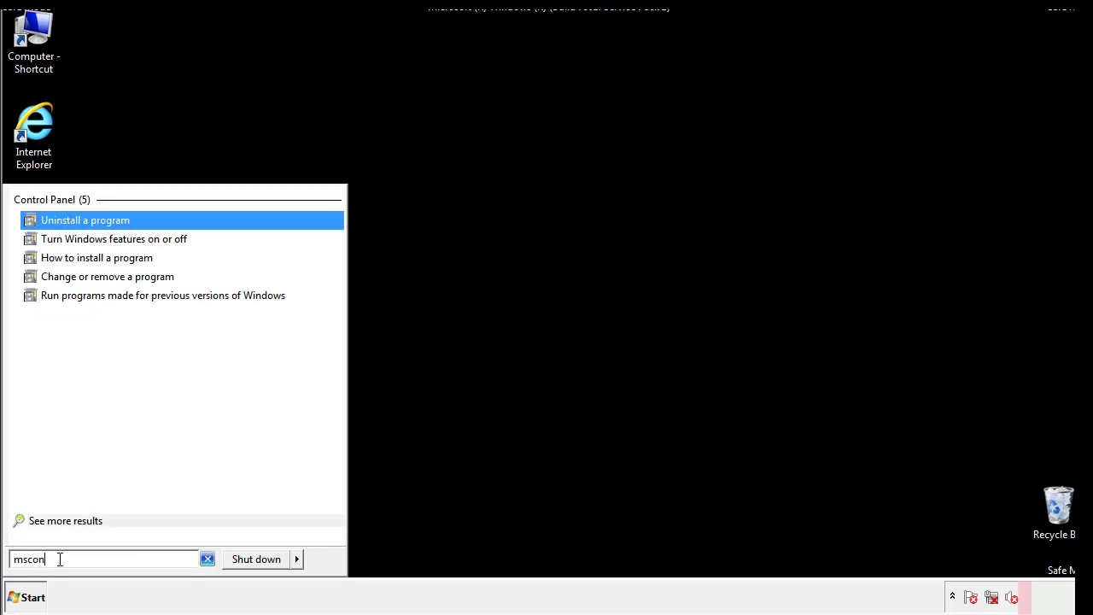
text(fig)
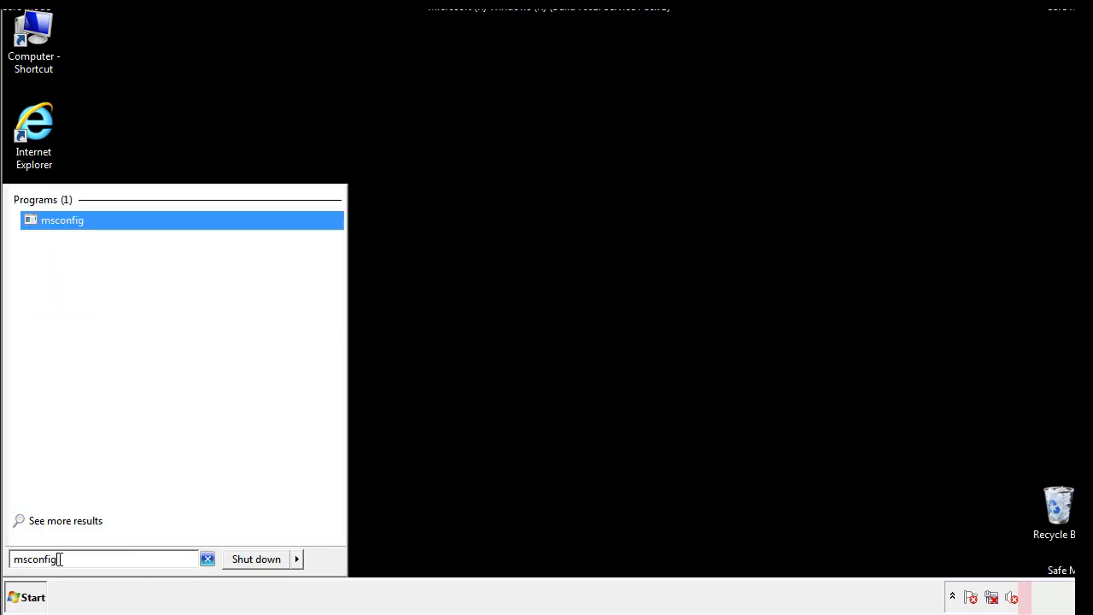
key(Return)
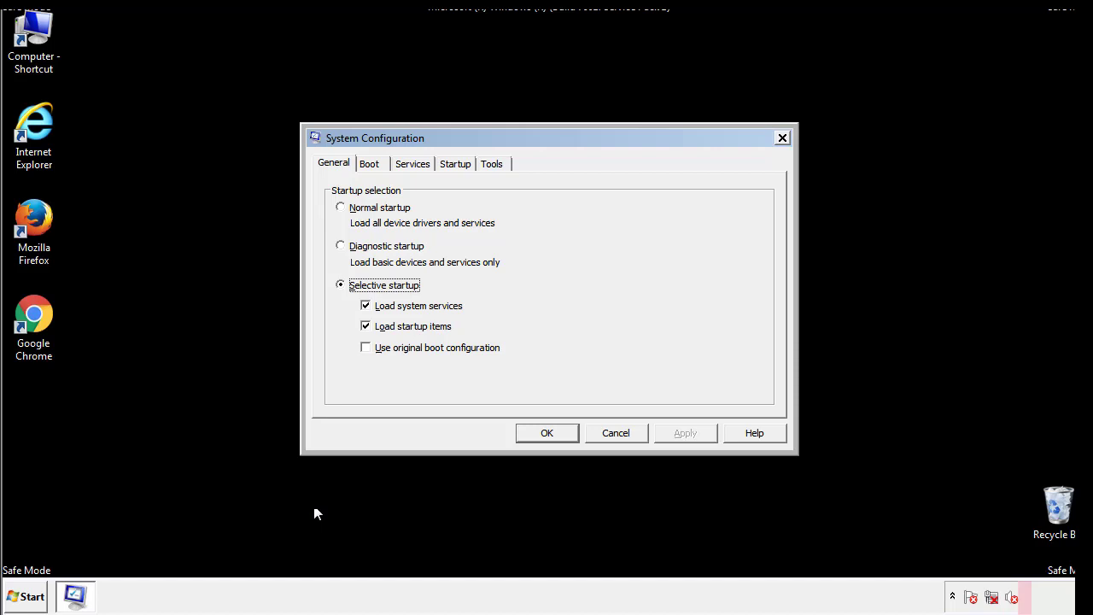
Step: Uncheck Safe boot on the Boot tab, apply the change, and restart Windows now
click(371, 164)
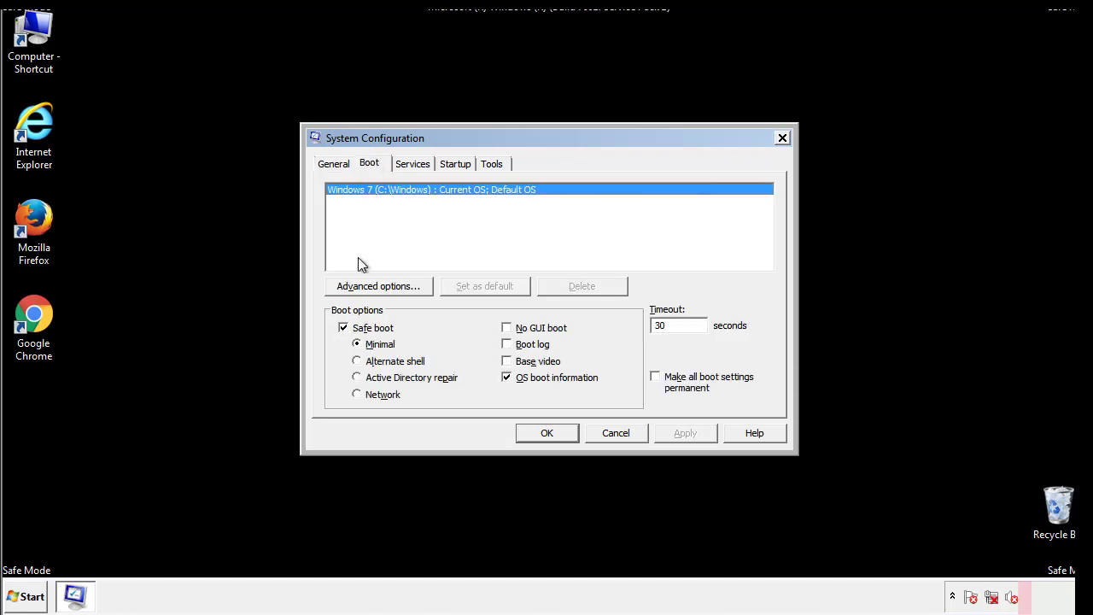
click(344, 329)
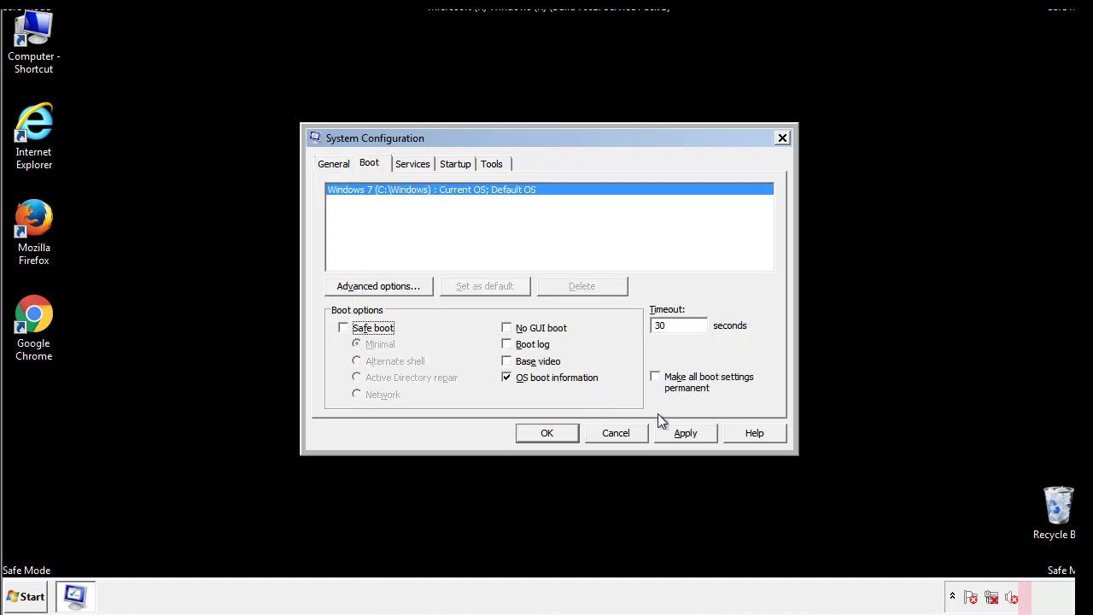
click(687, 432)
click(545, 433)
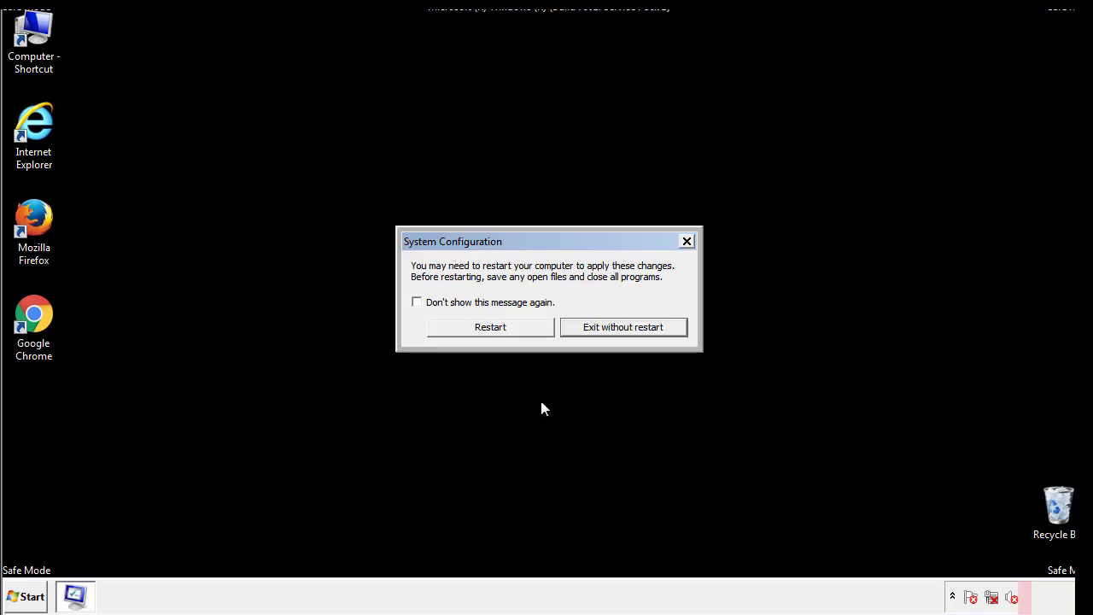
click(505, 333)
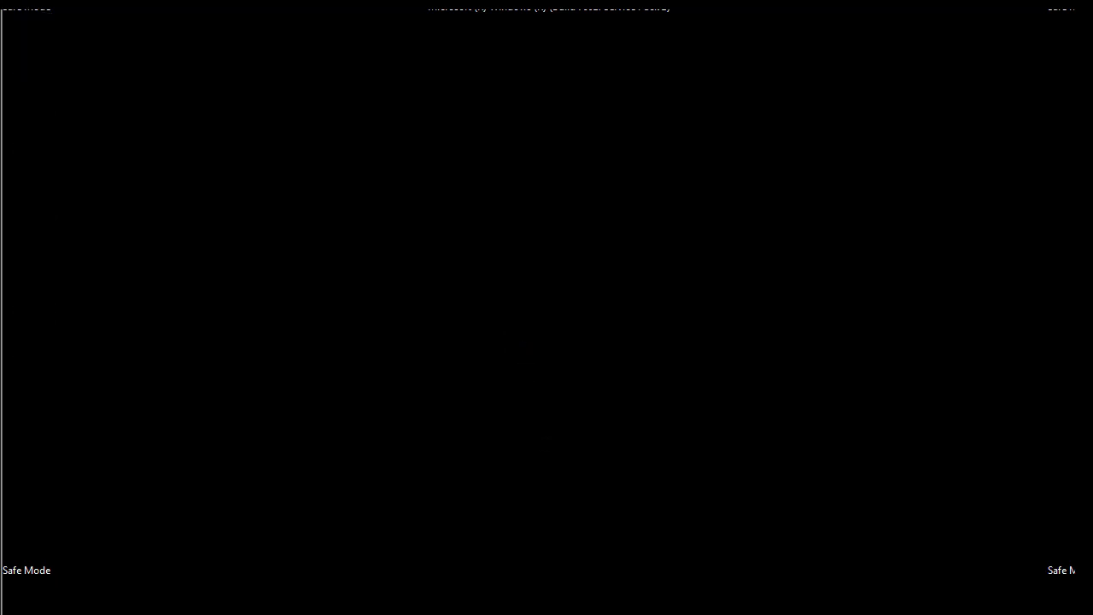